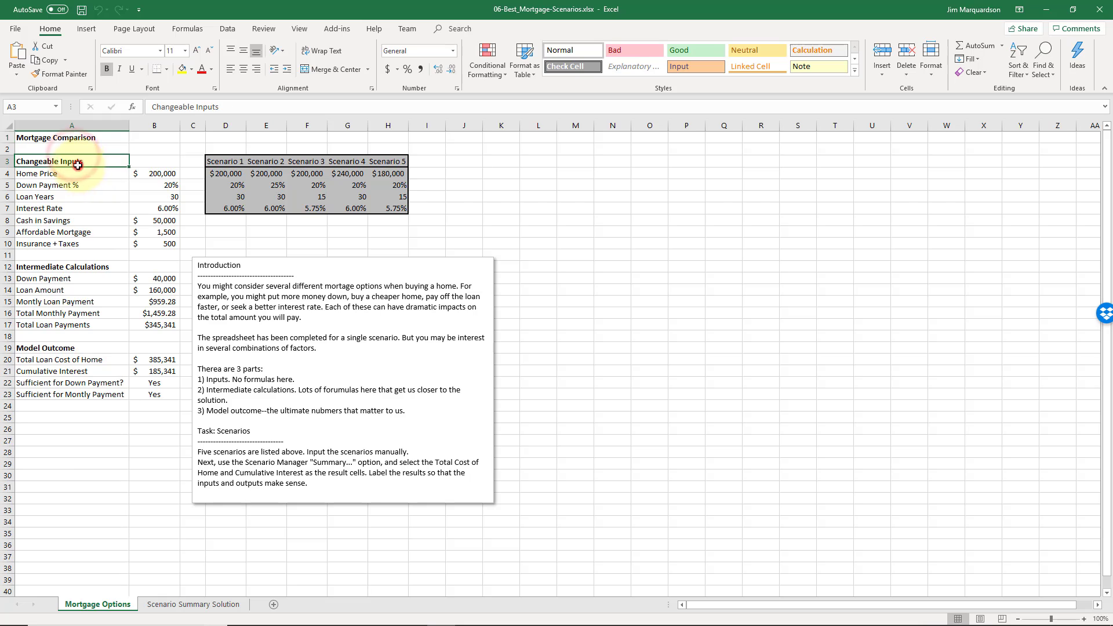
- Examine the mortgage model's inputs, intermediate calculations and outcomes, along with the table of five scenarios
key(Down)
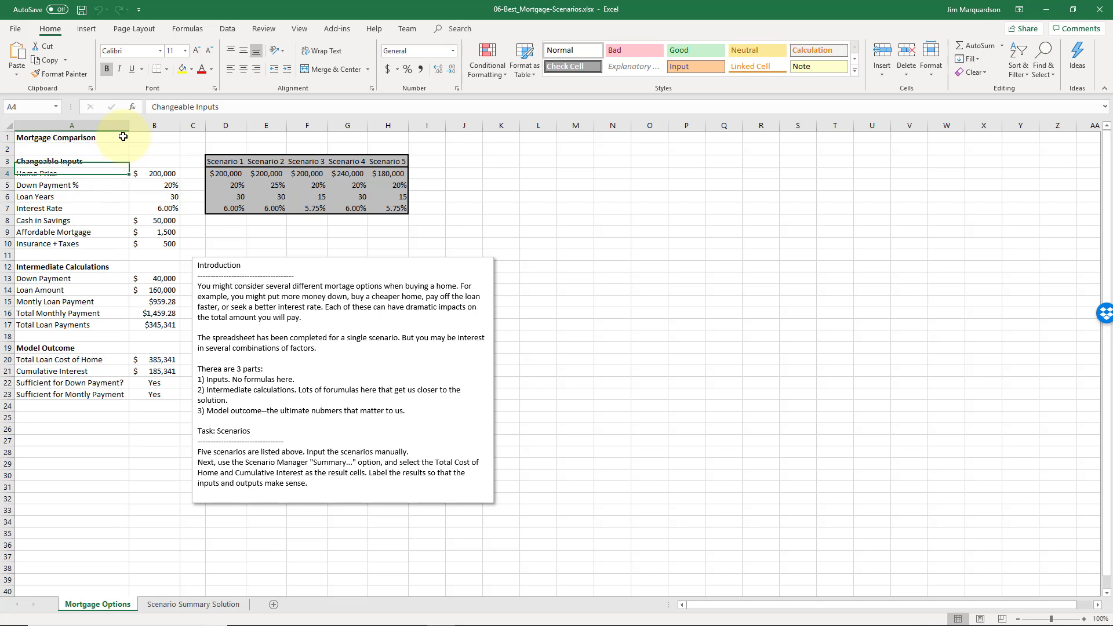
drag(160, 175, 162, 325)
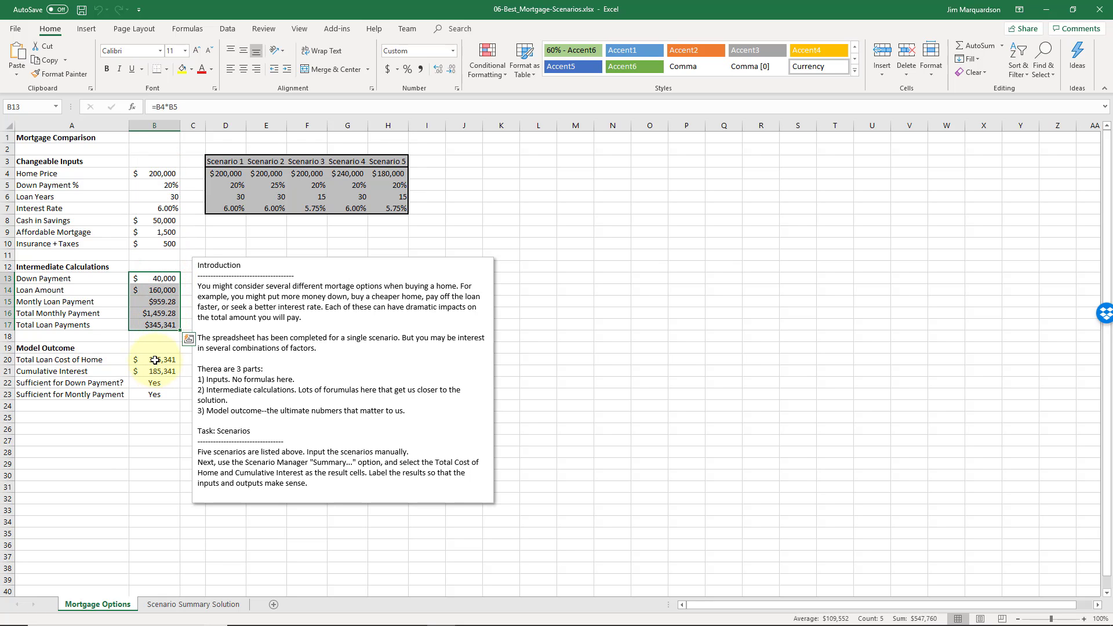
drag(154, 363, 155, 396)
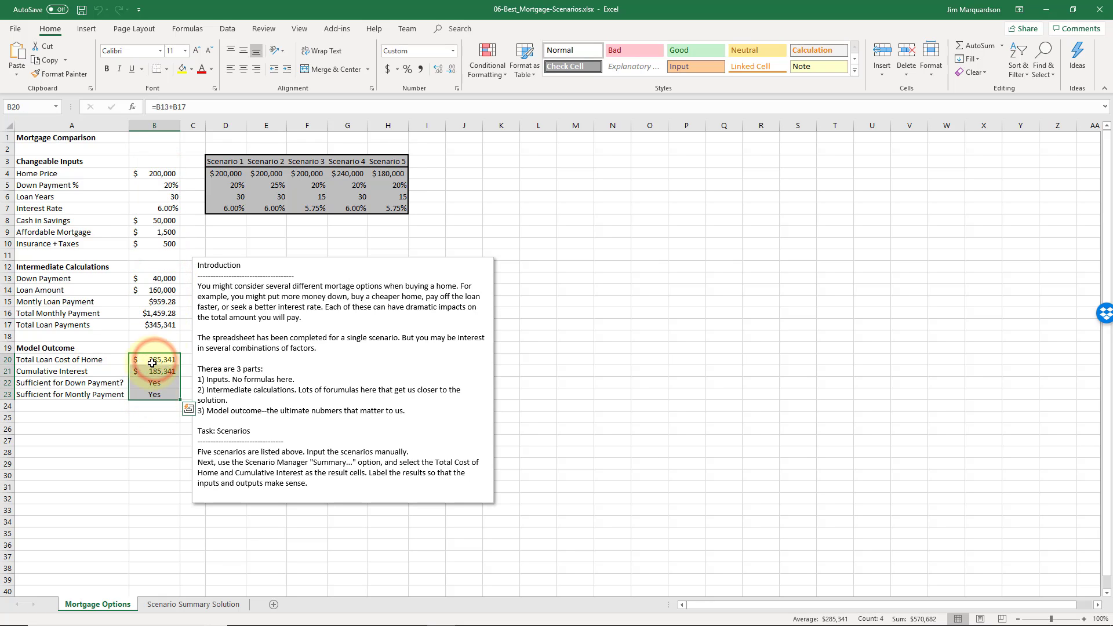
click(96, 139)
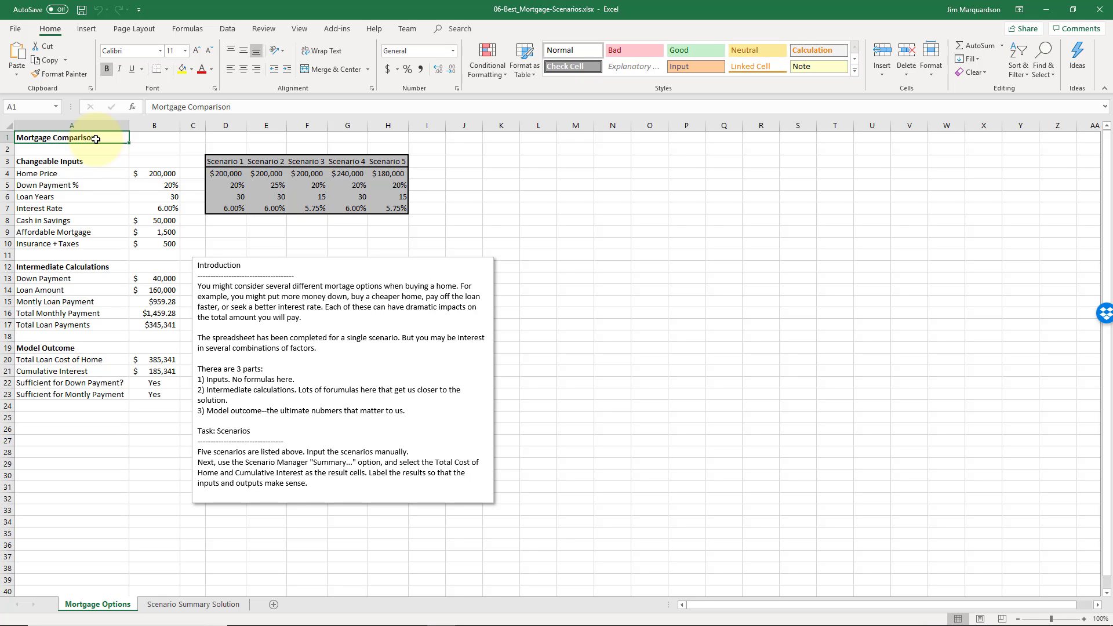
click(406, 207)
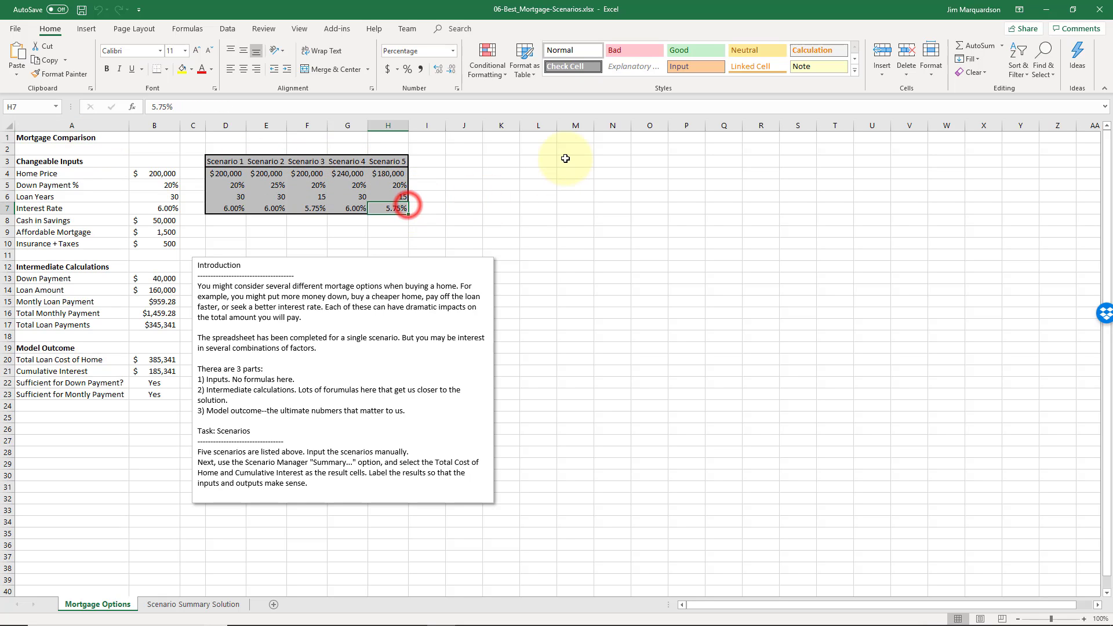
key(Up)
key(Left)
key(Left)
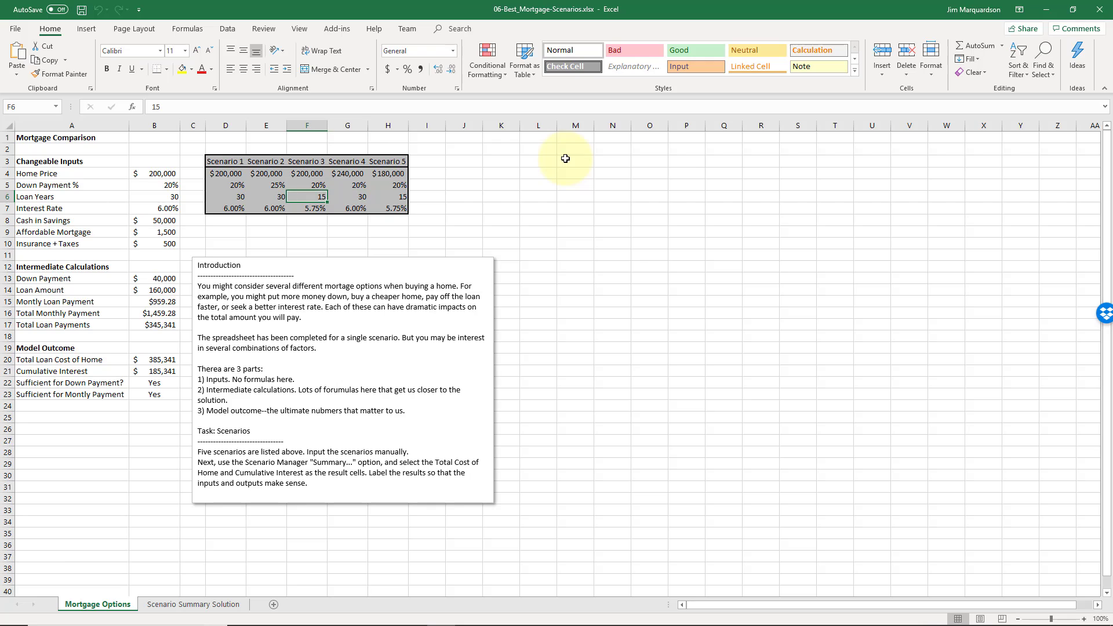
key(Left)
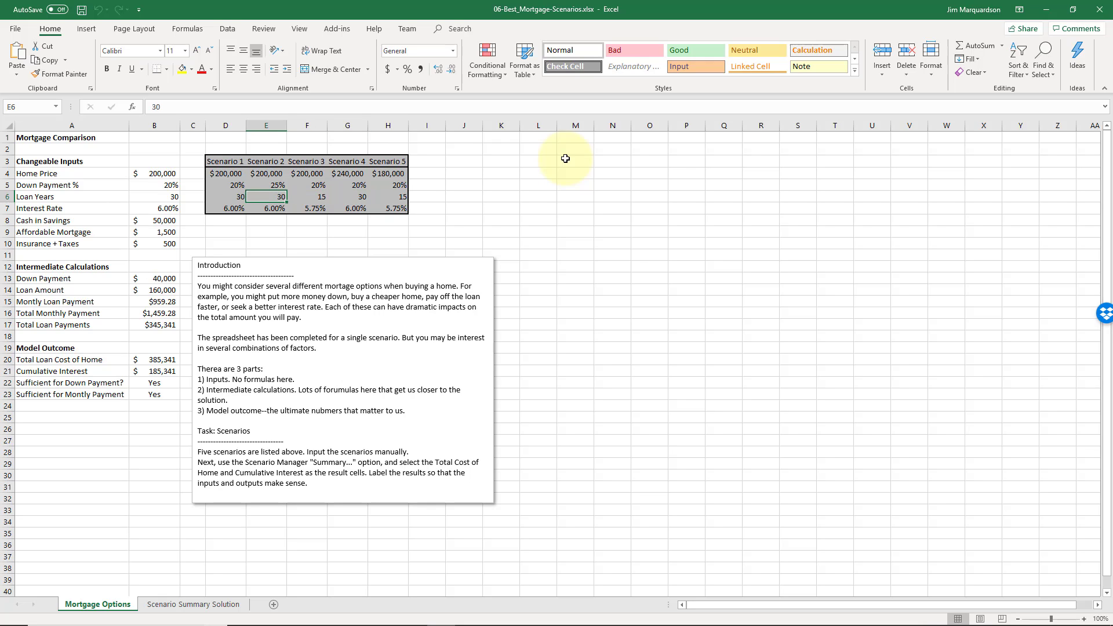
key(Up)
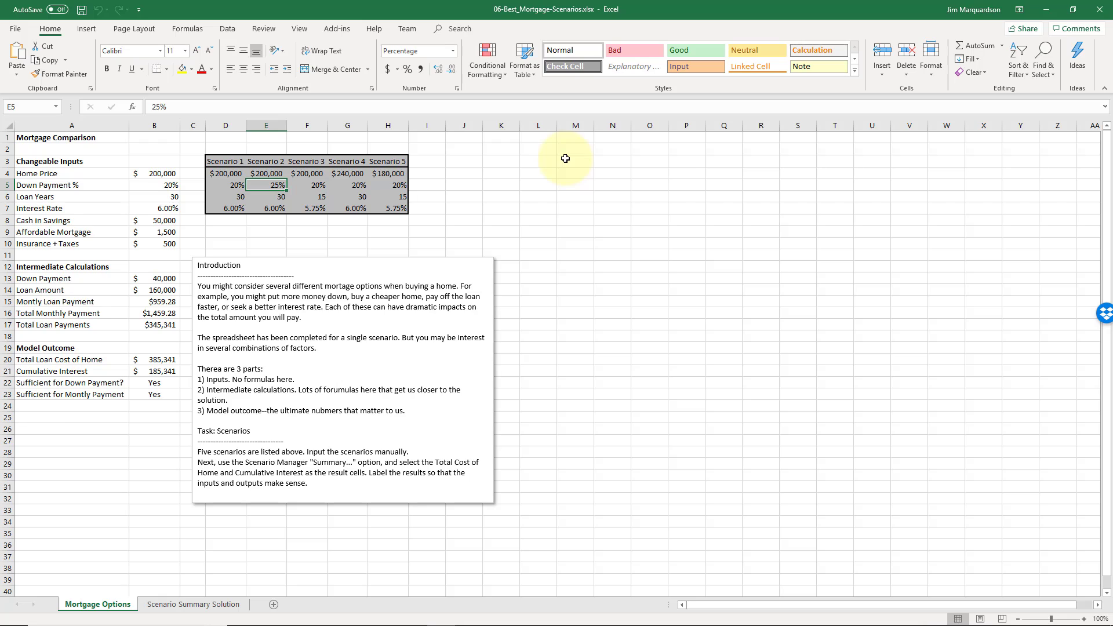
key(Up)
key(Left)
key(Left)
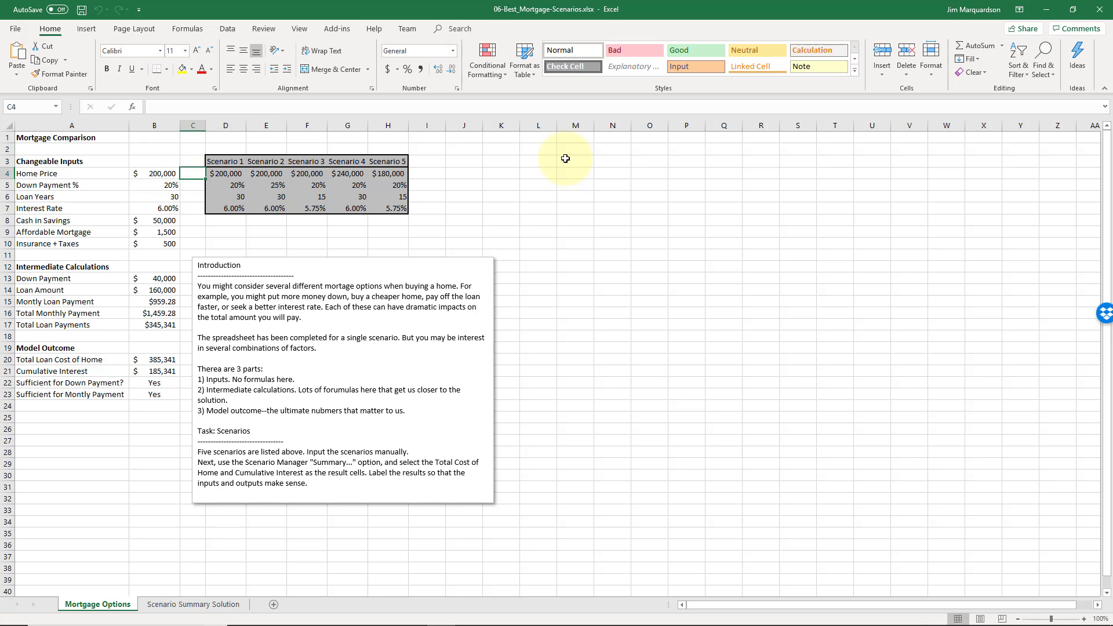
key(Up)
key(Up)
key(Up)
key(Left)
key(Left)
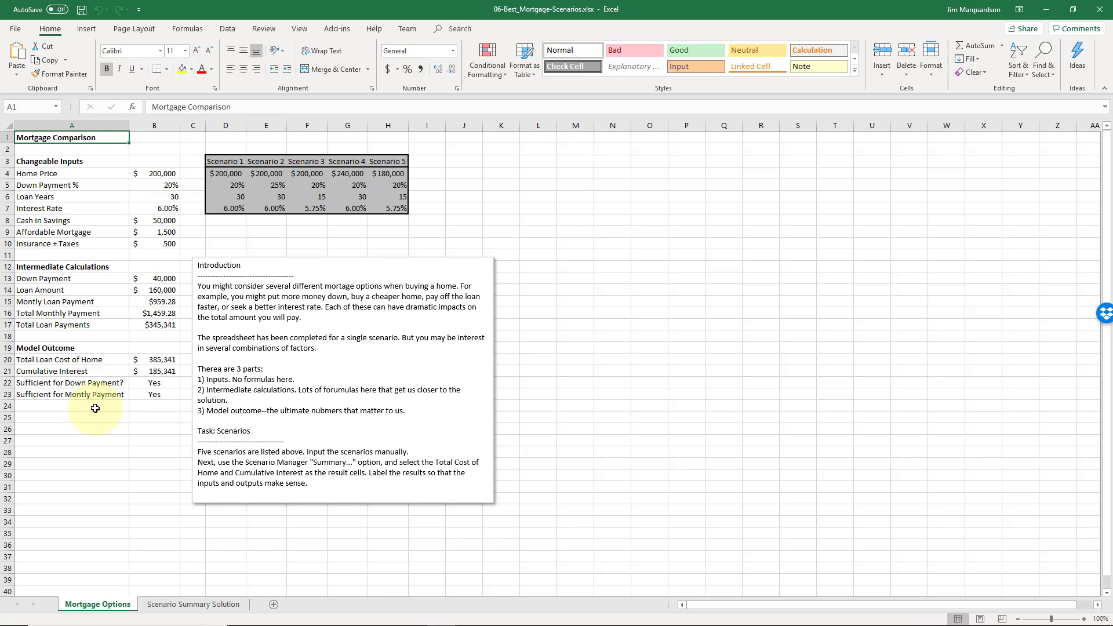
- Open the Scenario Manager, reposition it clear of the scenario table, and start adding a new scenario
click(226, 30)
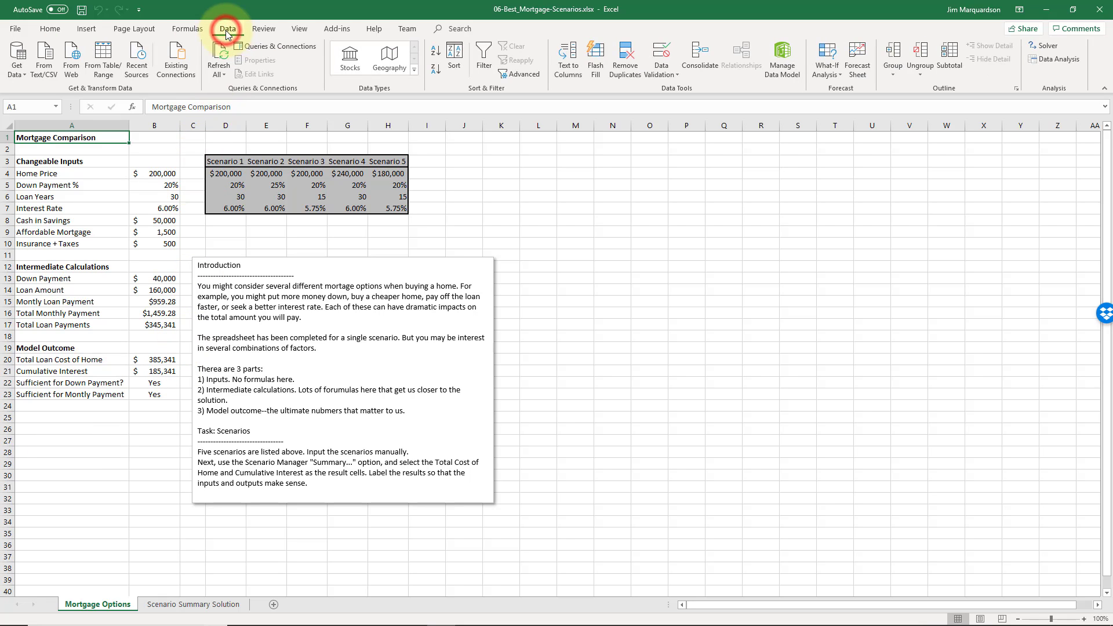
click(832, 63)
click(838, 88)
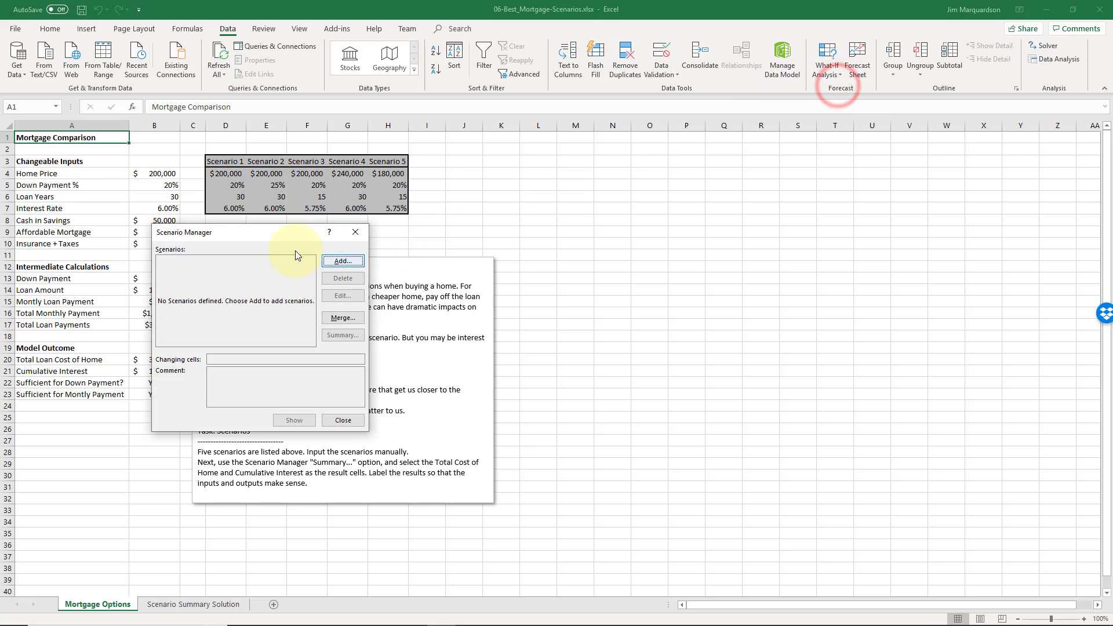
drag(249, 232, 316, 240)
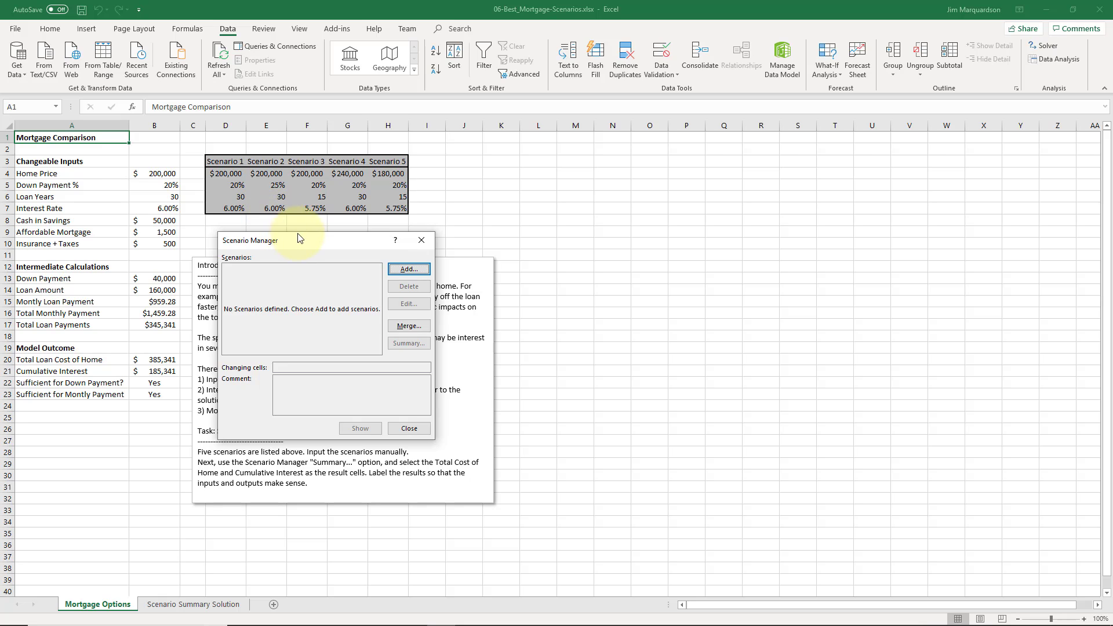
drag(293, 241, 322, 258)
click(401, 278)
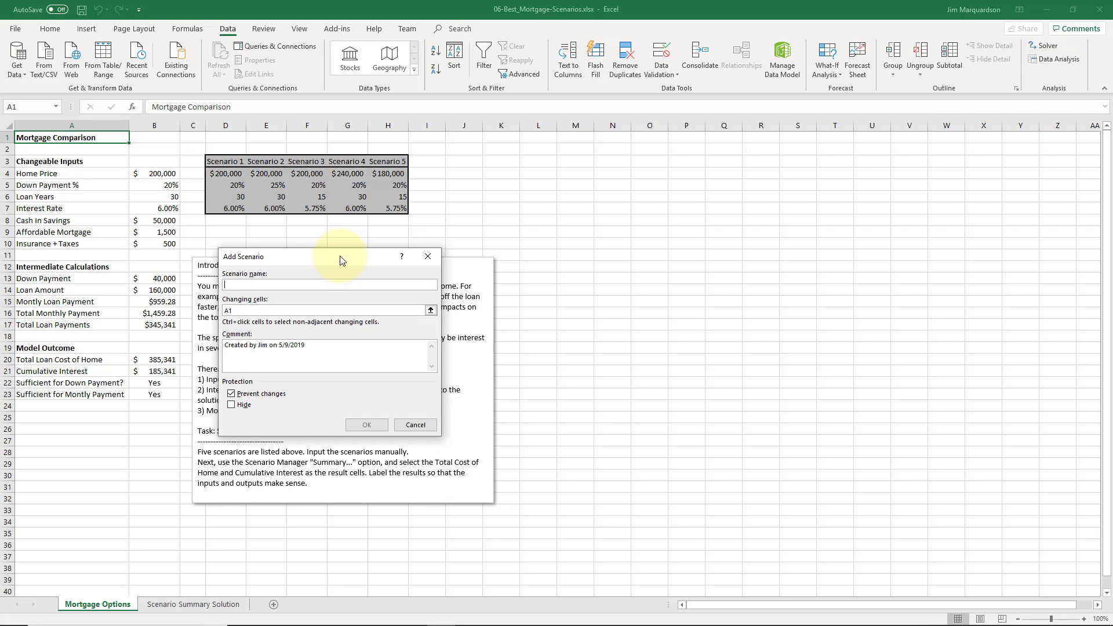
- Define Scenario 1 with changing cells B4:B7, keep the current cell values, and continue to another new scenario
text(Scenario 1)
click(263, 312)
click(431, 310)
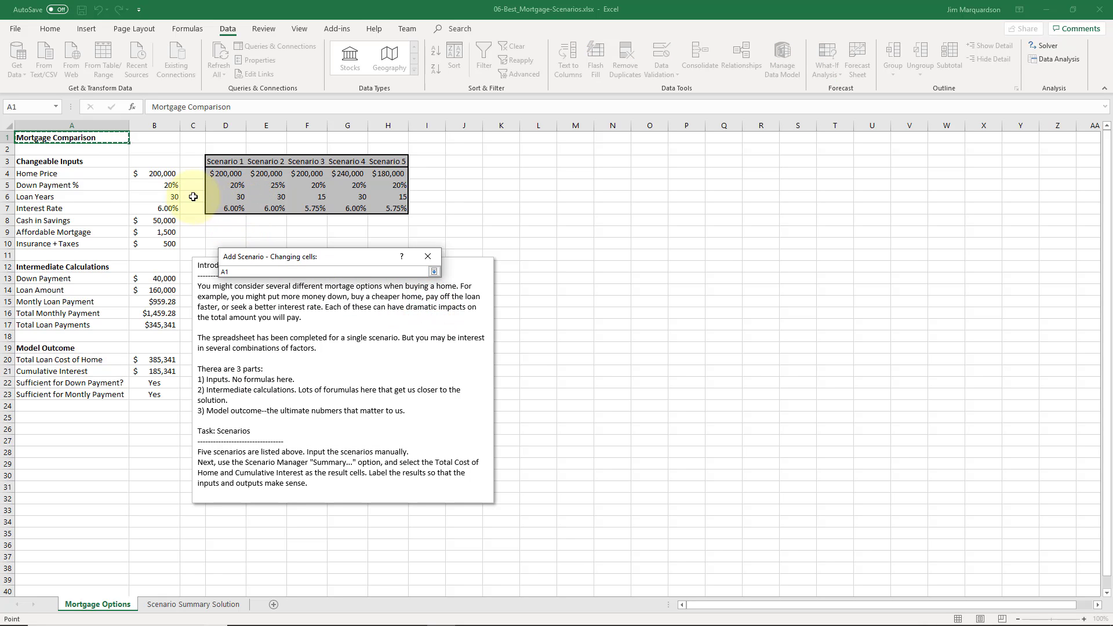
click(162, 174)
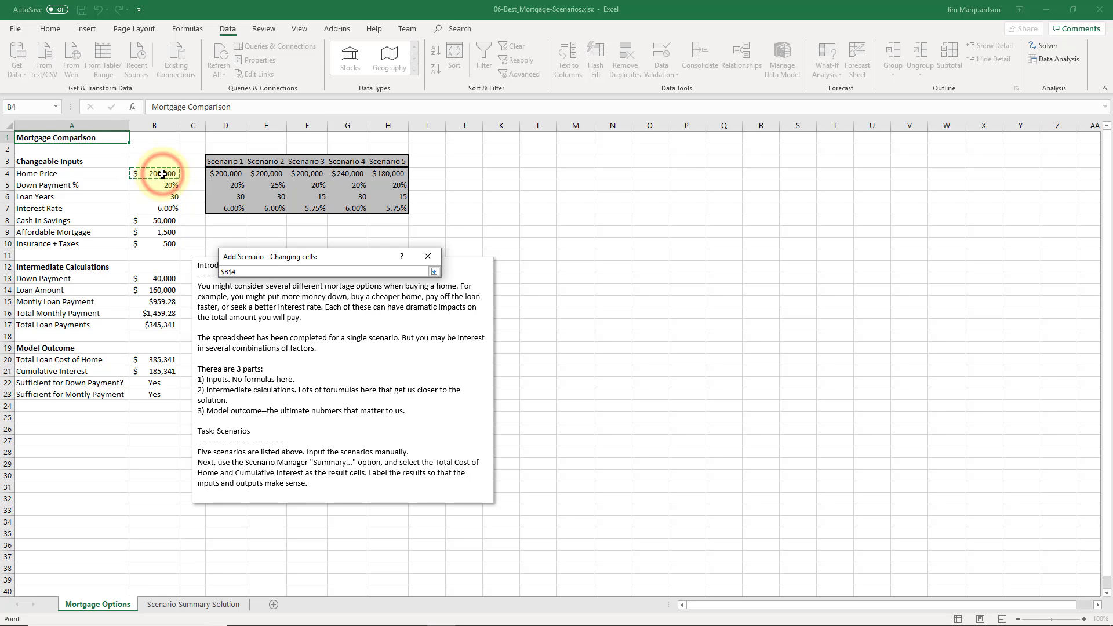
drag(163, 174, 163, 208)
click(434, 271)
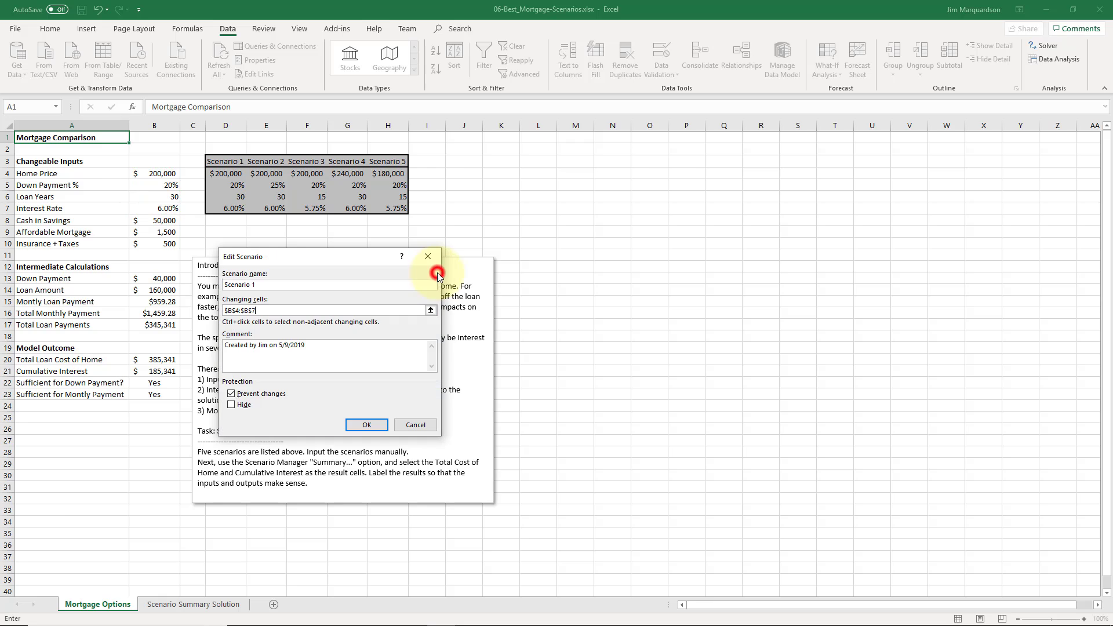
click(366, 425)
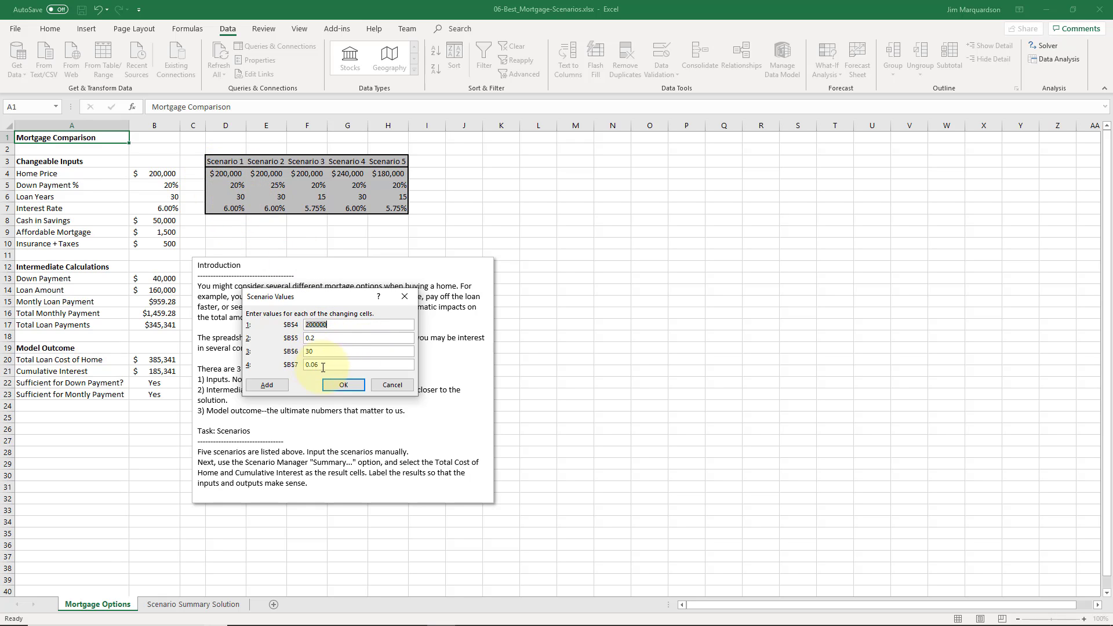
click(279, 386)
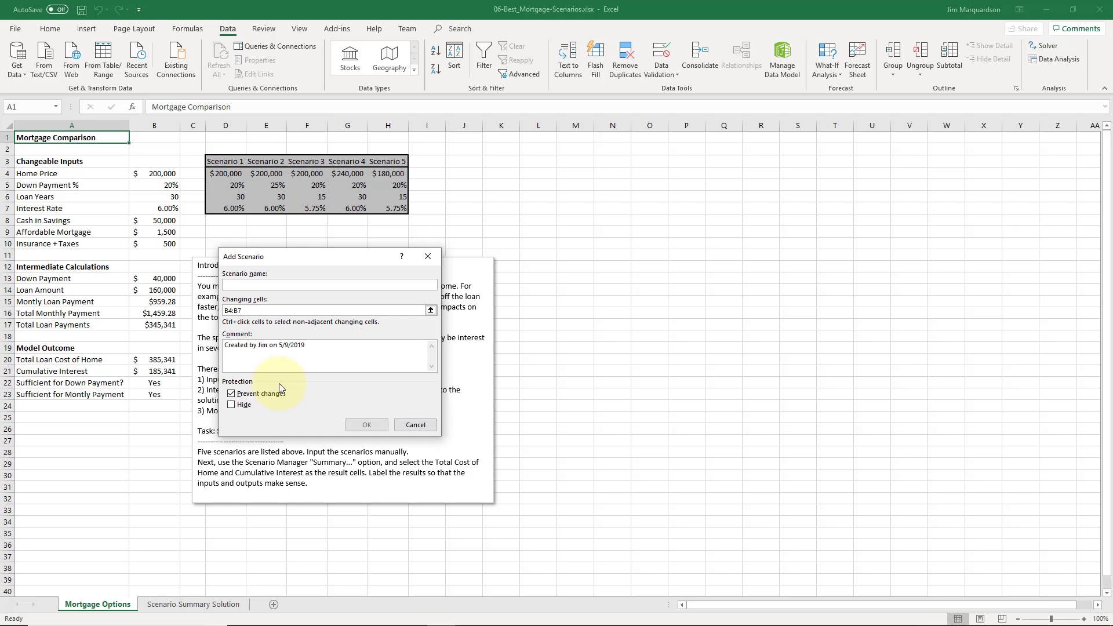
- Define Scenario 2 on the same changing cells with the down payment (B5) set to 0.25
text(Scenario 2)
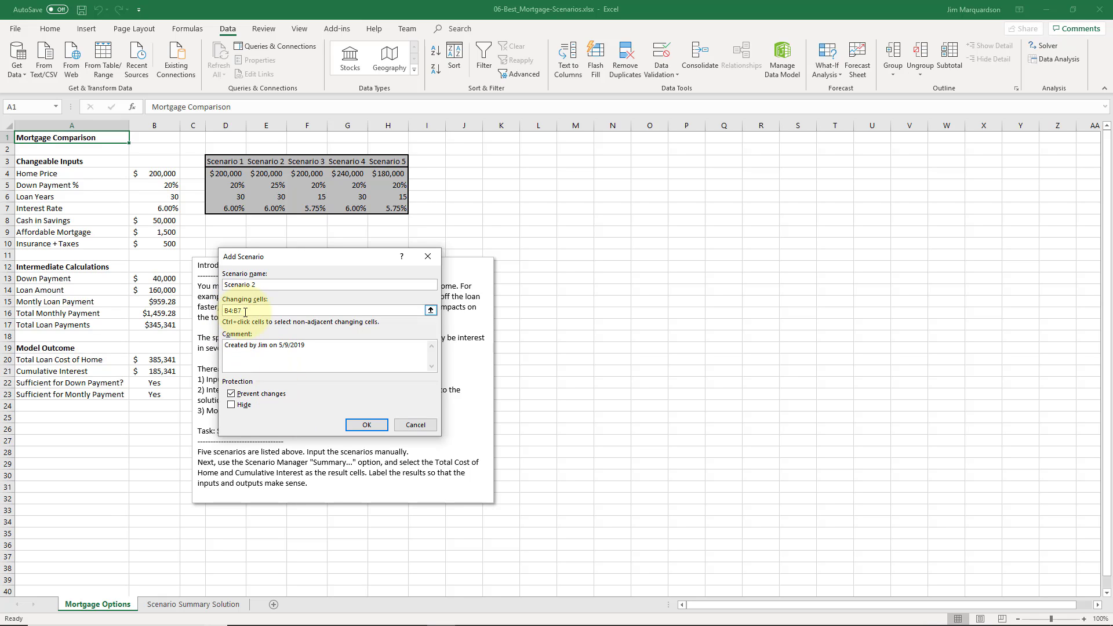
click(360, 426)
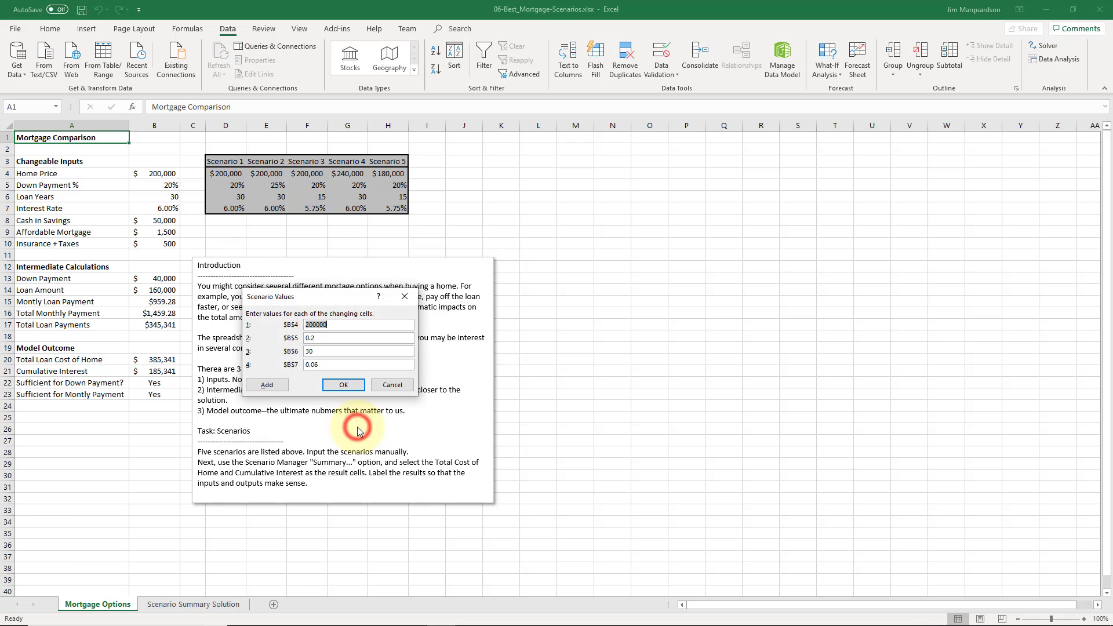
click(335, 340)
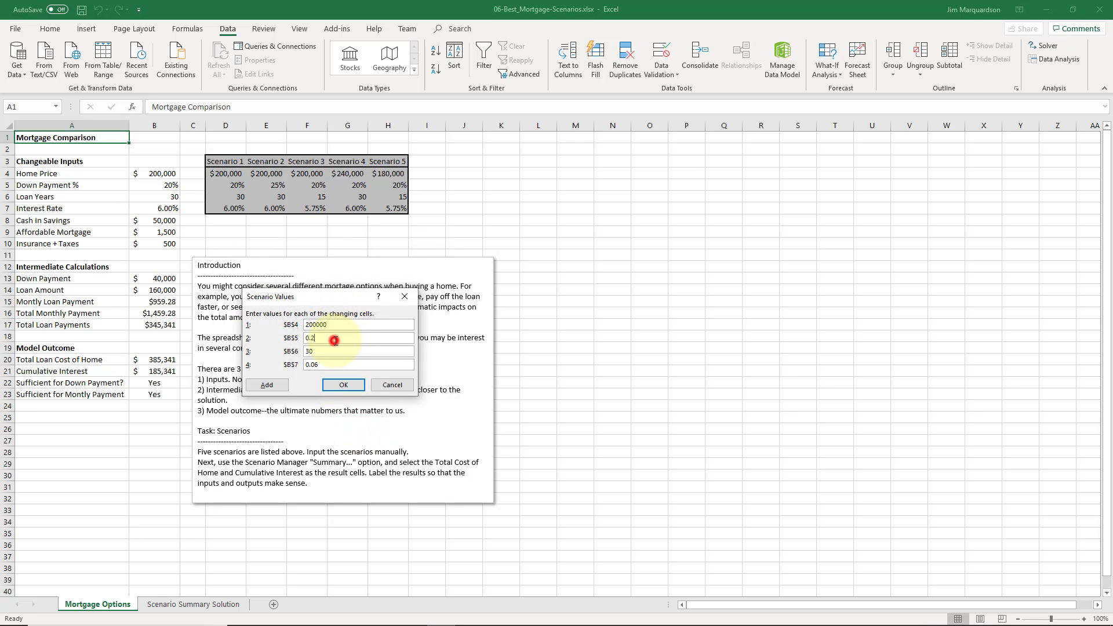
text(5)
click(338, 386)
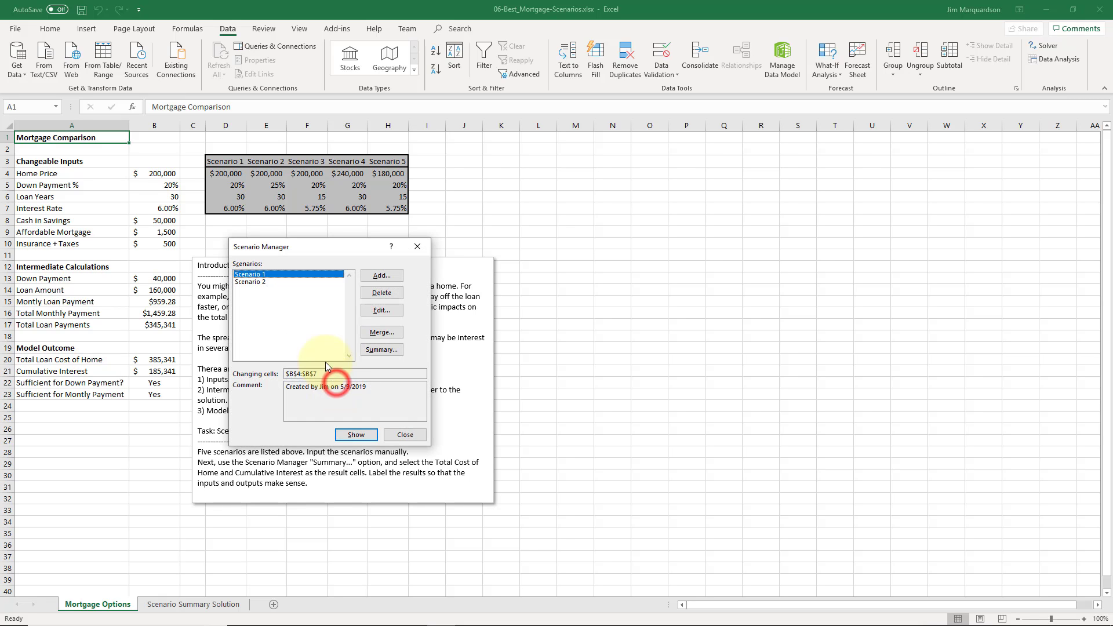
- Add Scenario 3 with loan years (B6) set to 15 and interest rate (B7) set to 0.0575
click(382, 276)
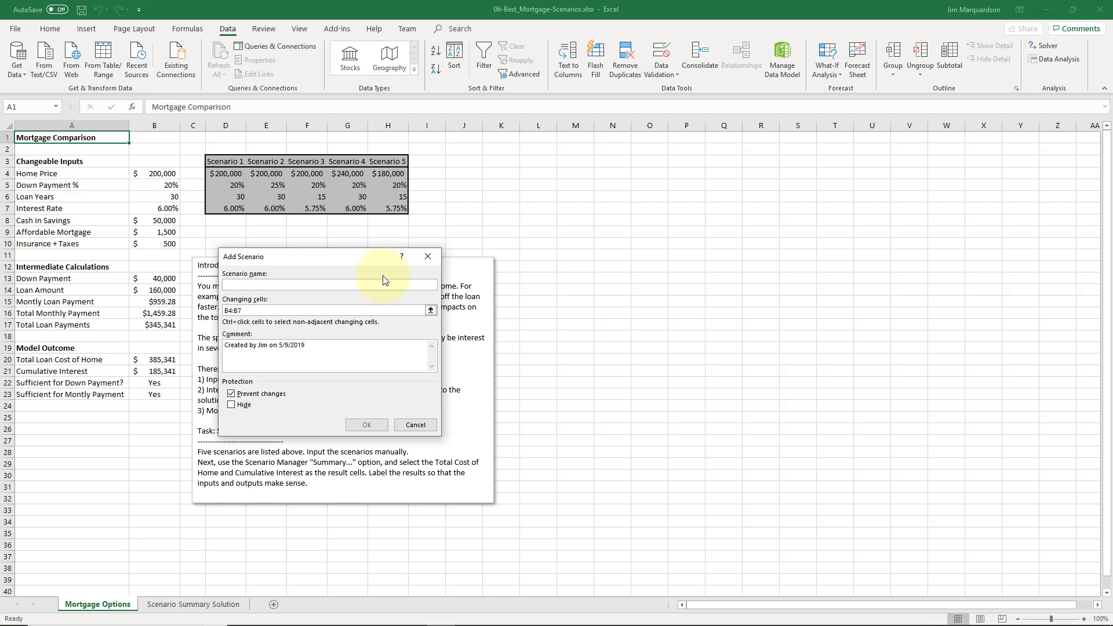
text(Scenario 3)
click(366, 425)
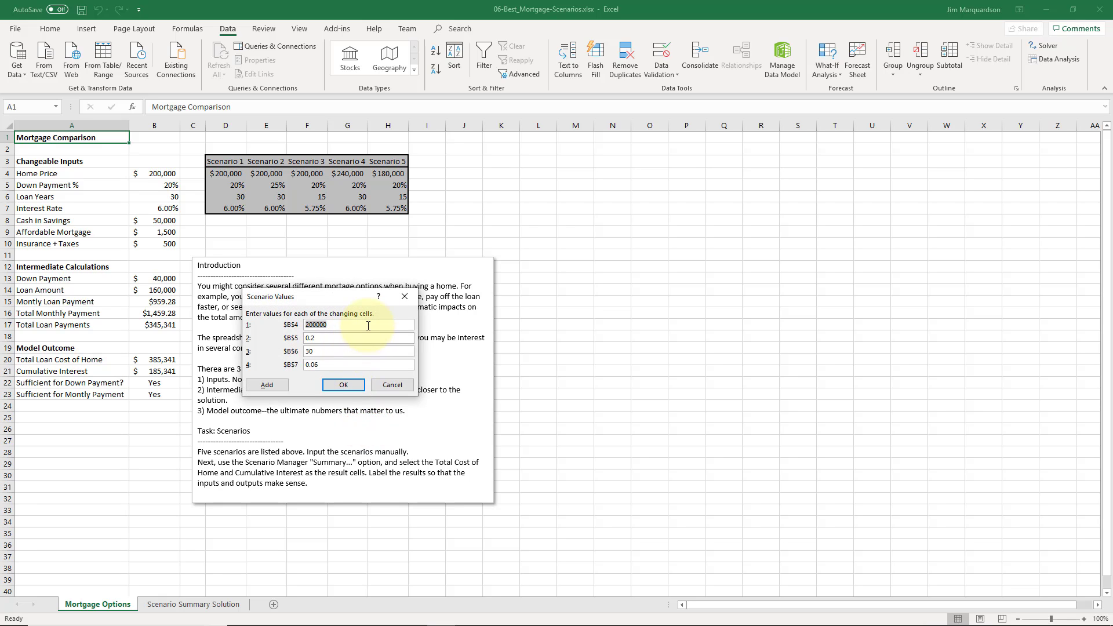
double_click(320, 352)
text(15)
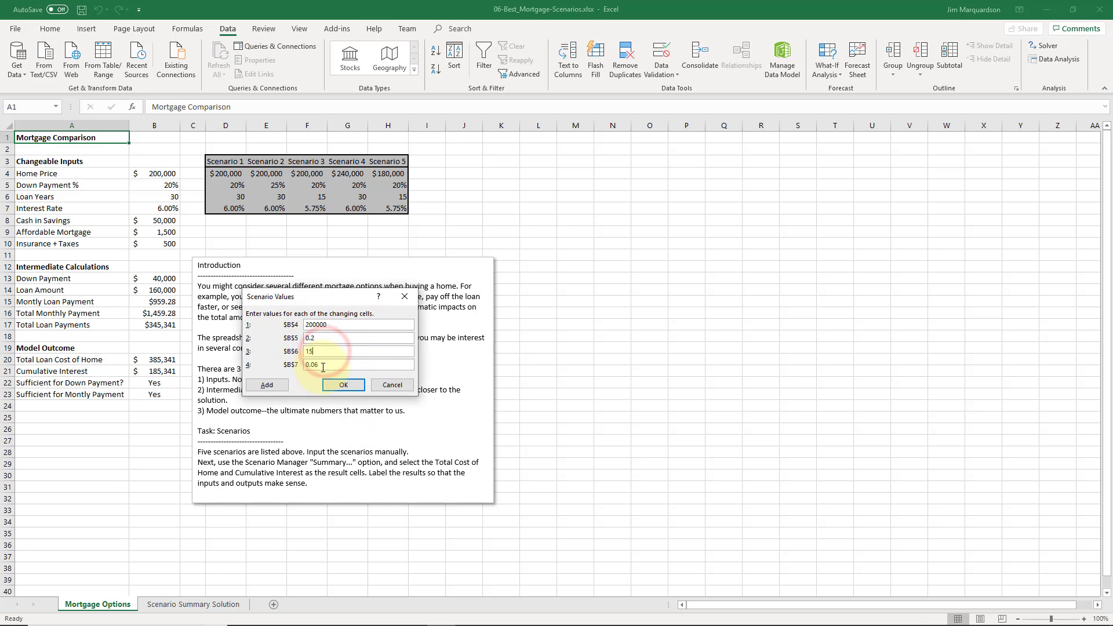
double_click(326, 365)
text(0.0)
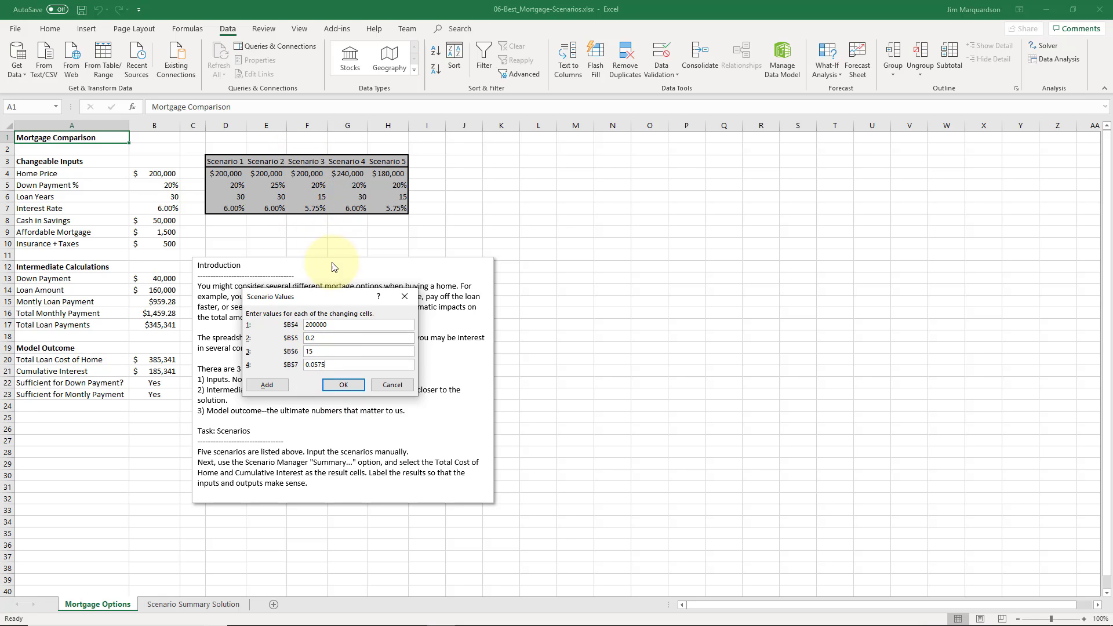
click(339, 385)
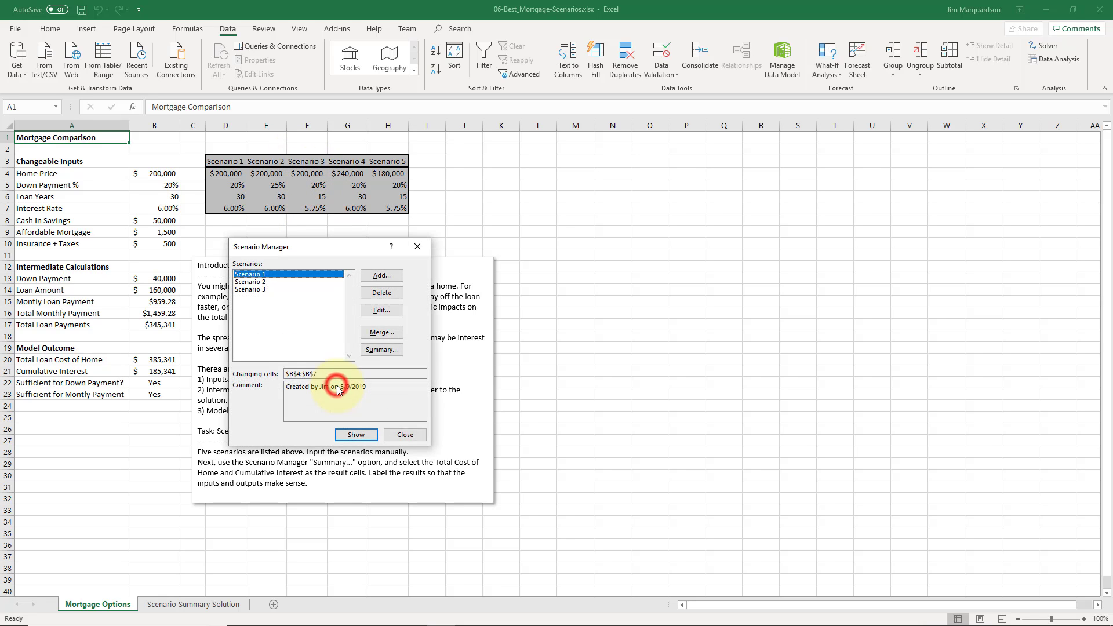
- Add Scenario 4 with the home price (B4) set to 240000, and continue to another new scenario
click(383, 274)
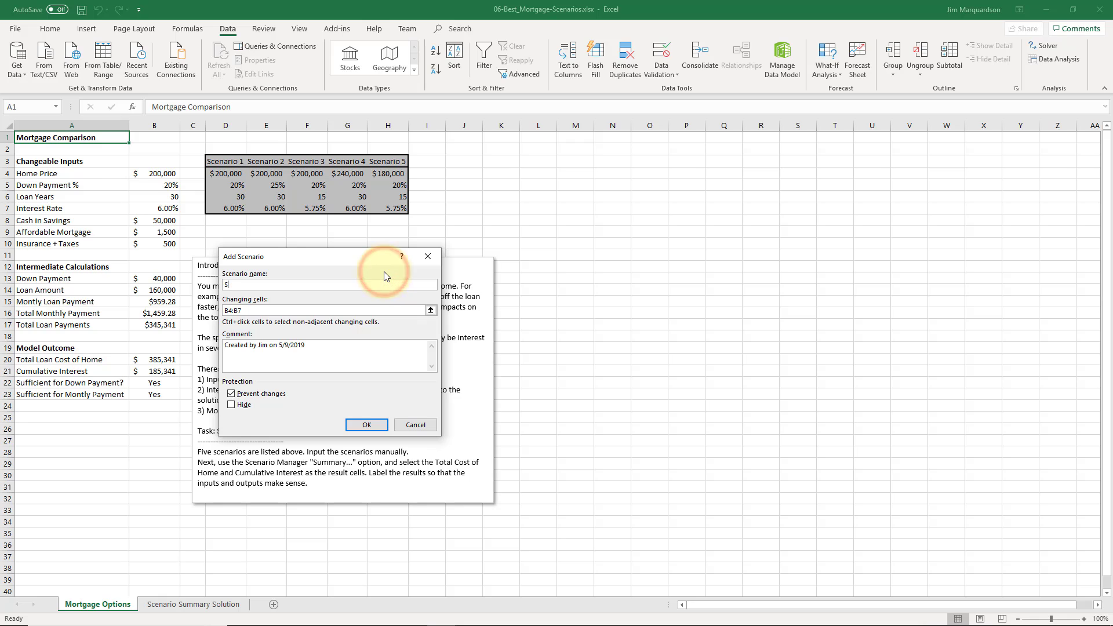
text(Scenario 4)
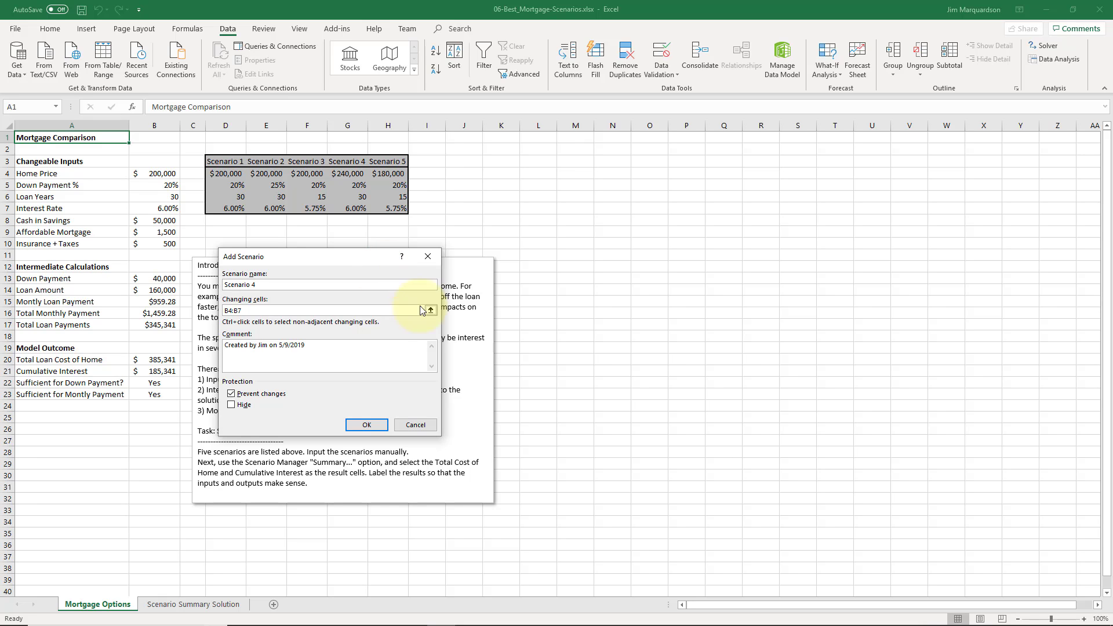
click(367, 424)
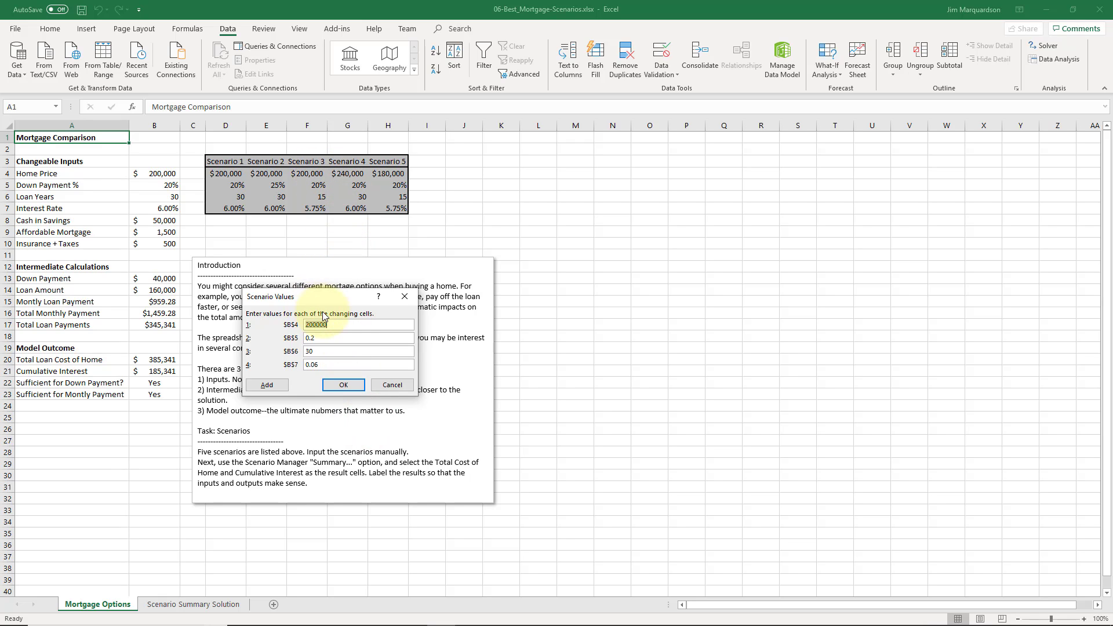
click(339, 324)
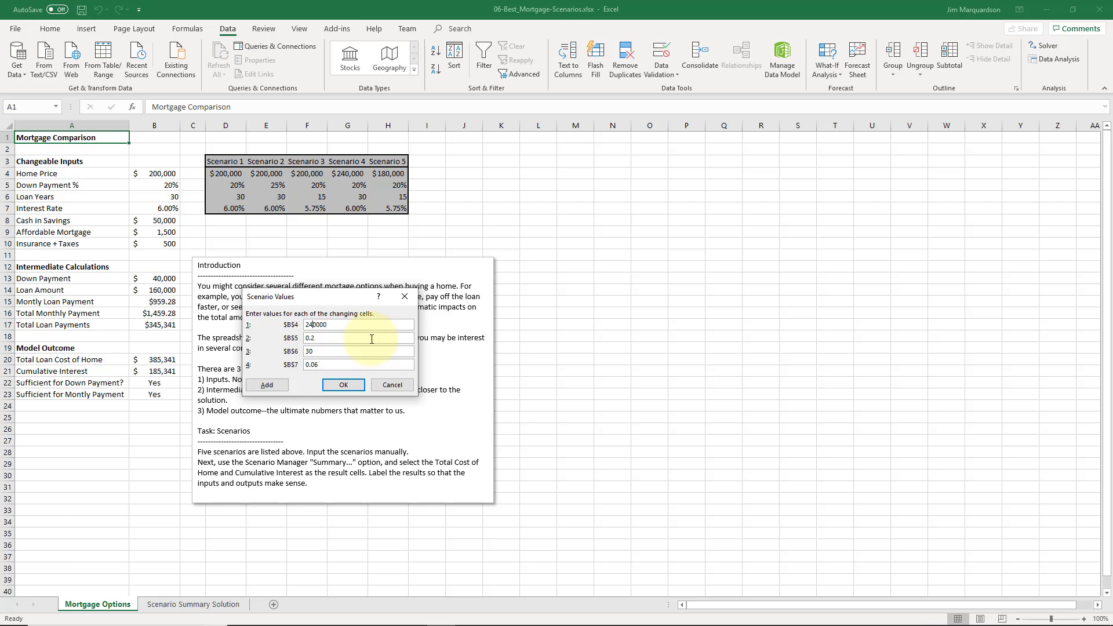
key(Tab)
key(Tab)
key(Tab)
click(277, 385)
- Define Scenario 5 with the table's home price of 180,000, 15 loan years and 5.75% interest rate
click(266, 286)
text(Scenario 5)
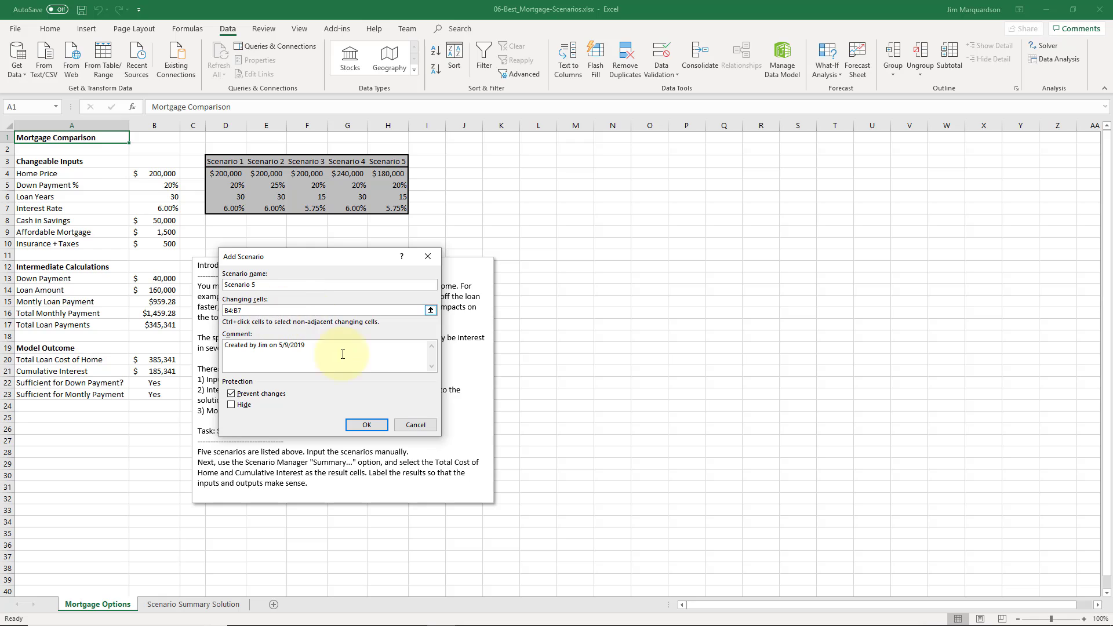
click(366, 425)
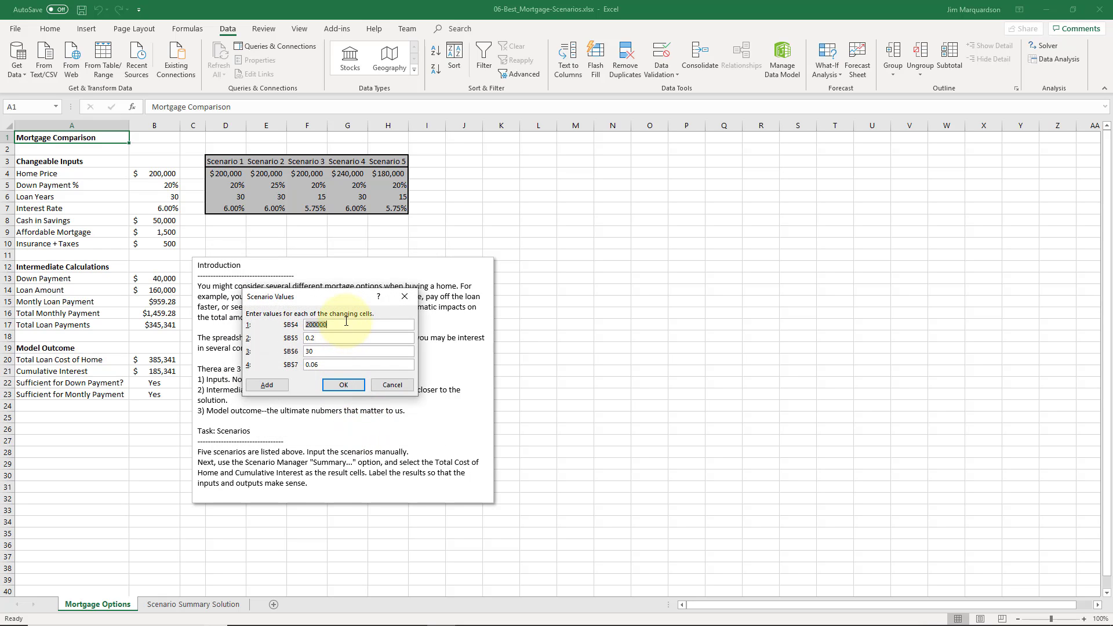
text(18)
key(Tab)
key(Tab)
text(15)
key(Tab)
text(.)
key(Return)
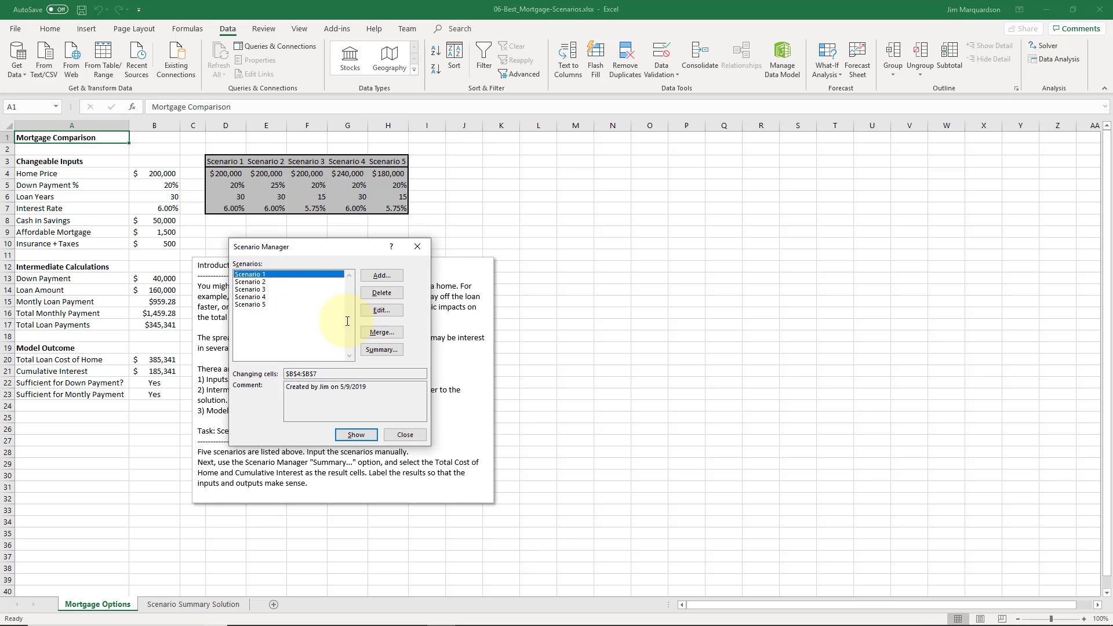
click(403, 437)
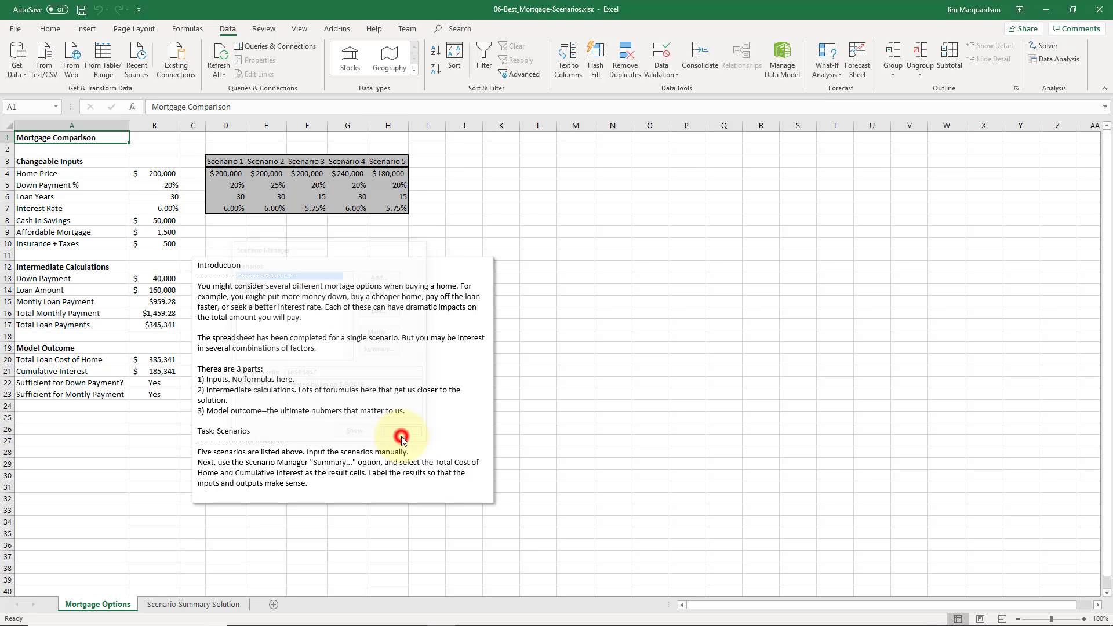
click(829, 70)
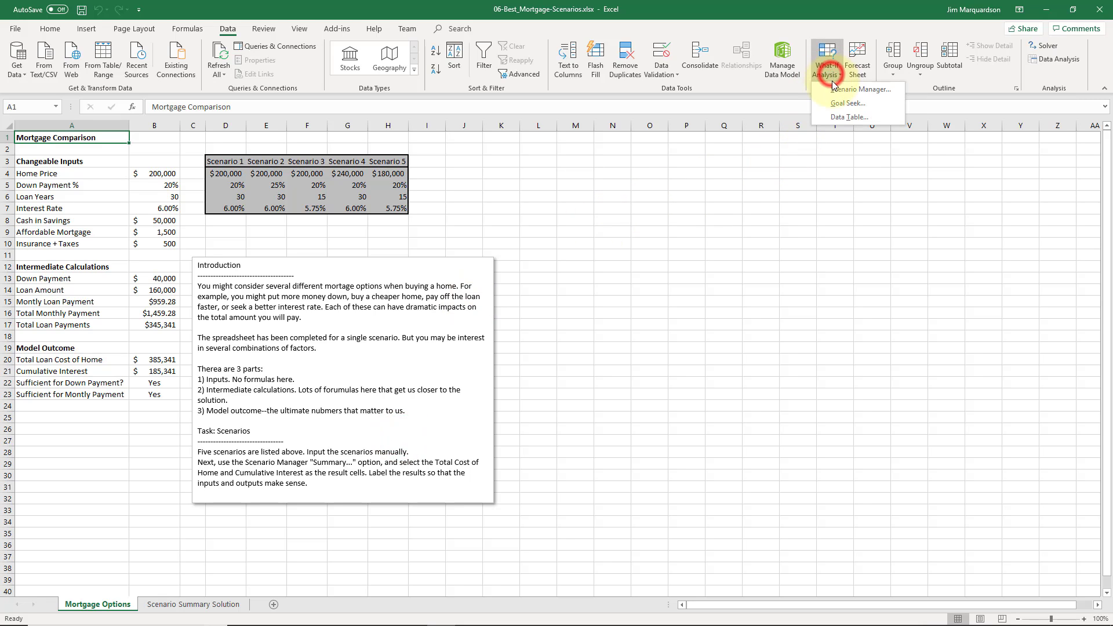
click(838, 89)
drag(294, 250, 203, 236)
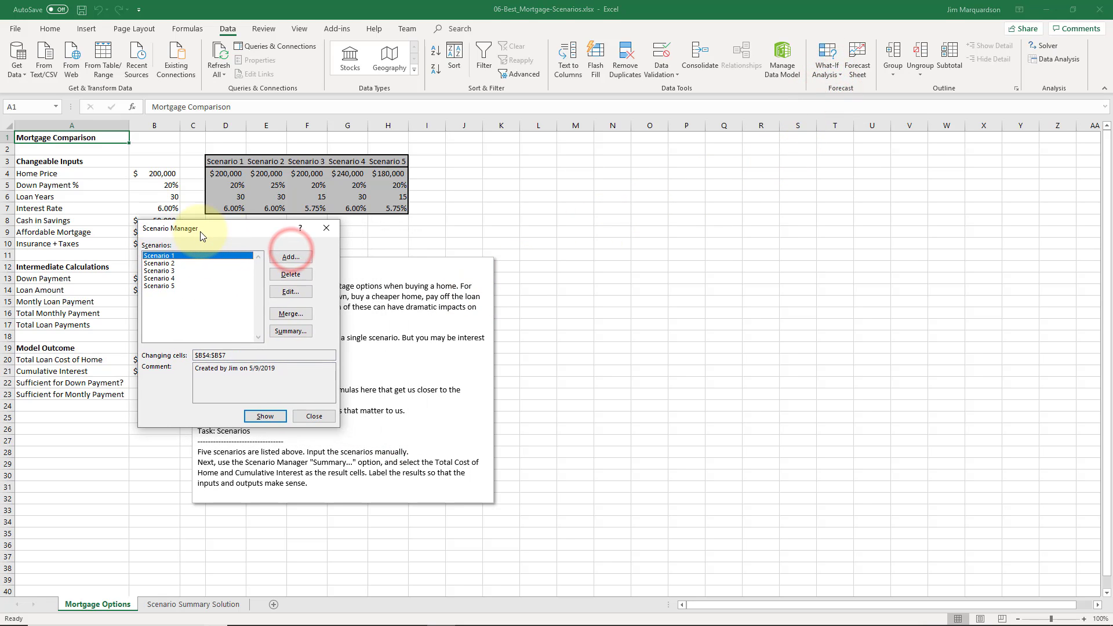
click(315, 417)
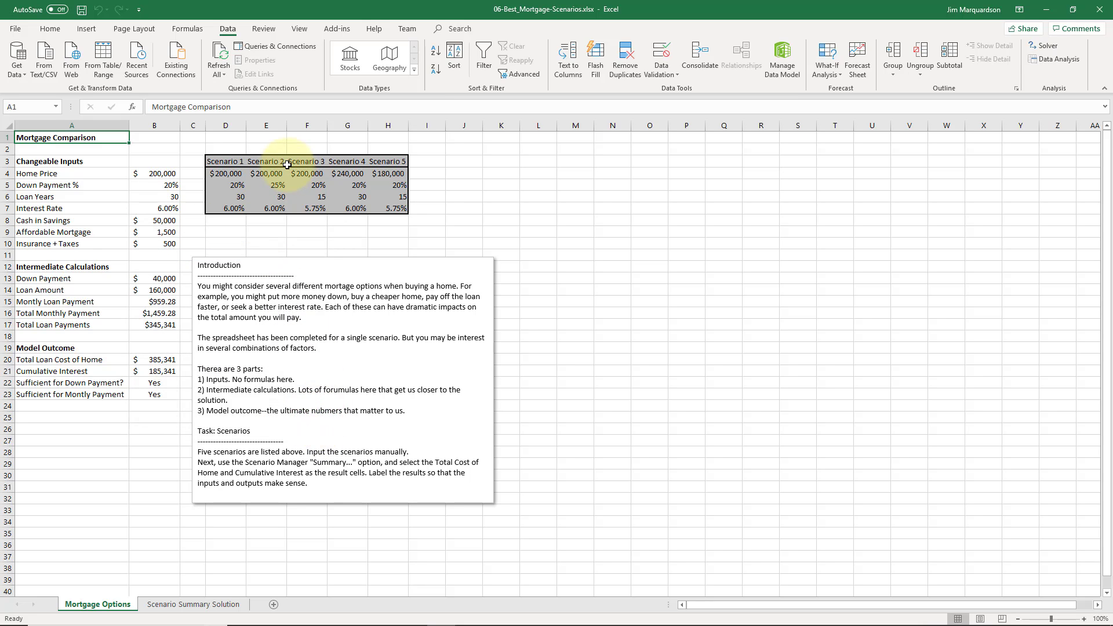
- Generate a Scenario summary report from the Scenario Manager with the model outcome cells B20:B23 as result cells
click(829, 68)
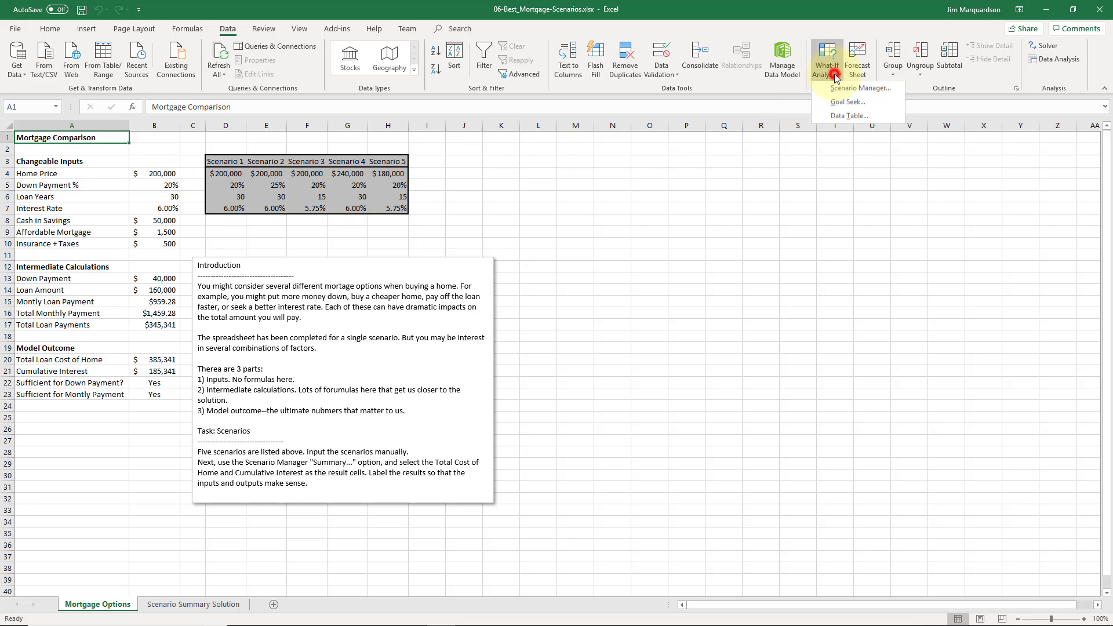
click(845, 88)
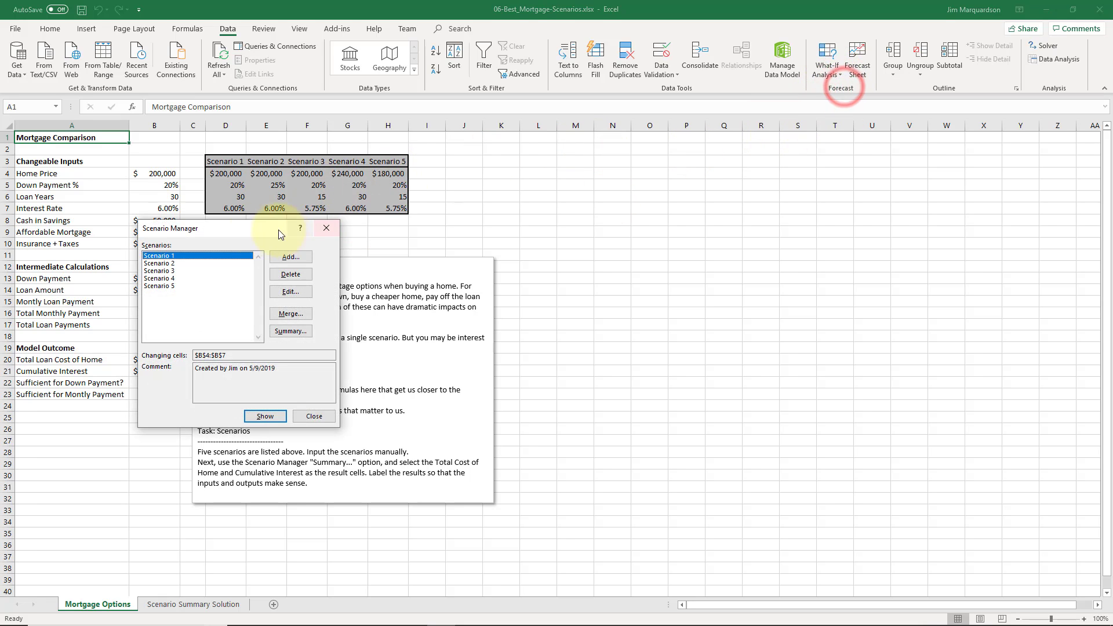
drag(239, 236, 624, 199)
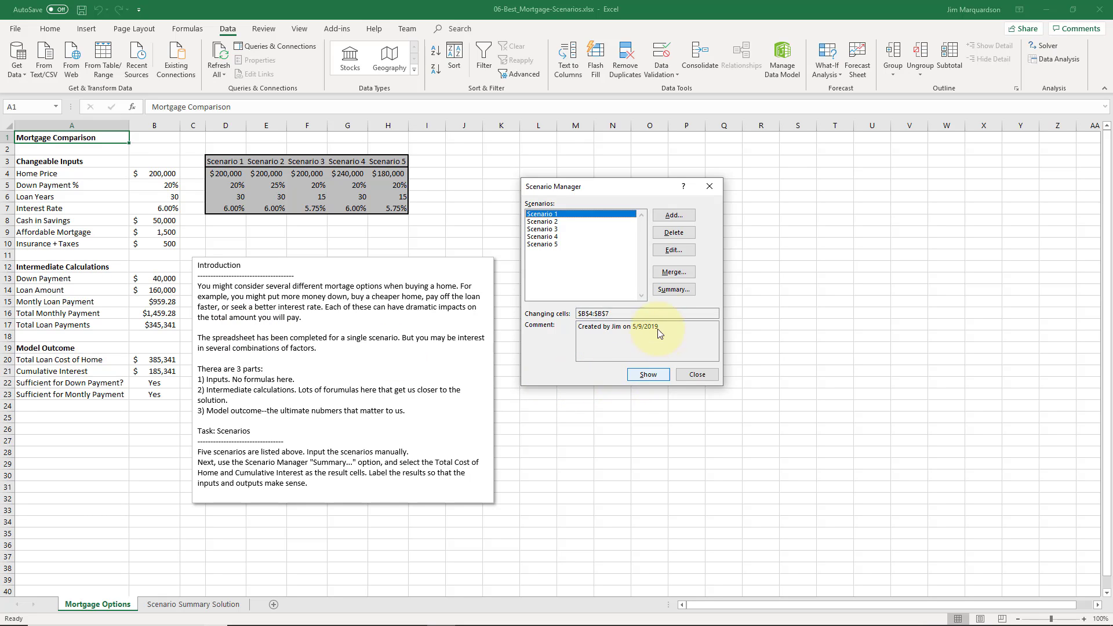
click(673, 292)
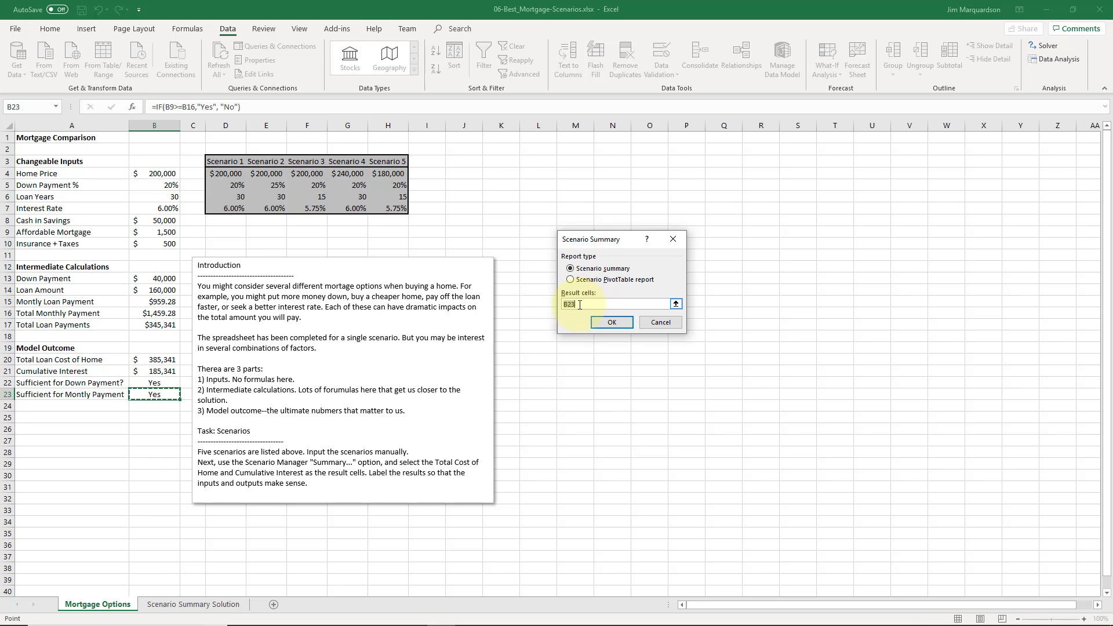
drag(161, 362, 159, 393)
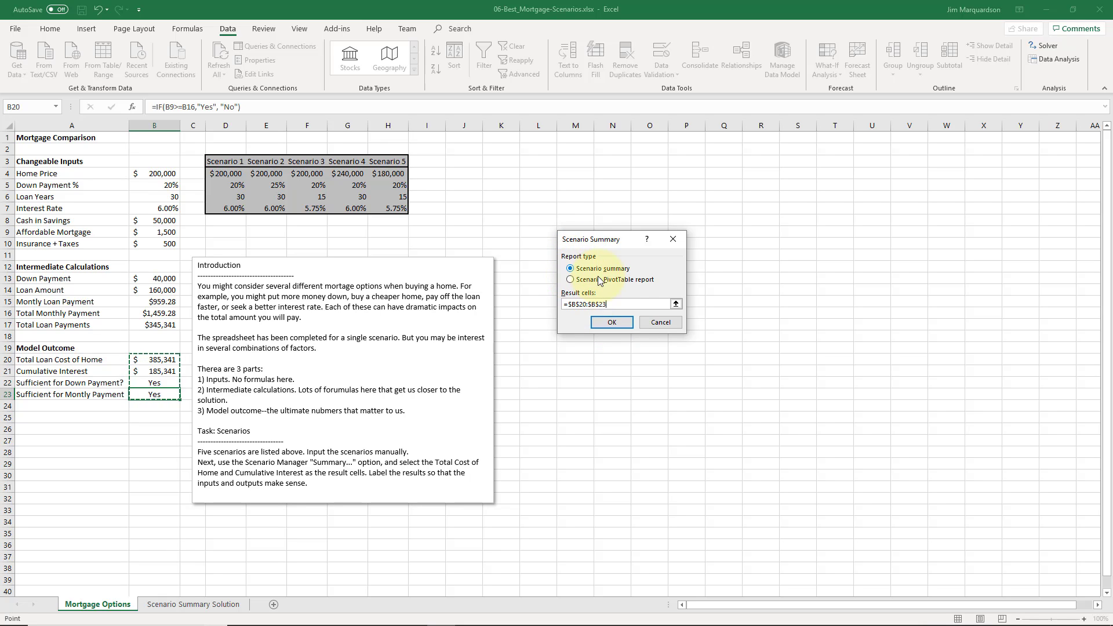
click(611, 323)
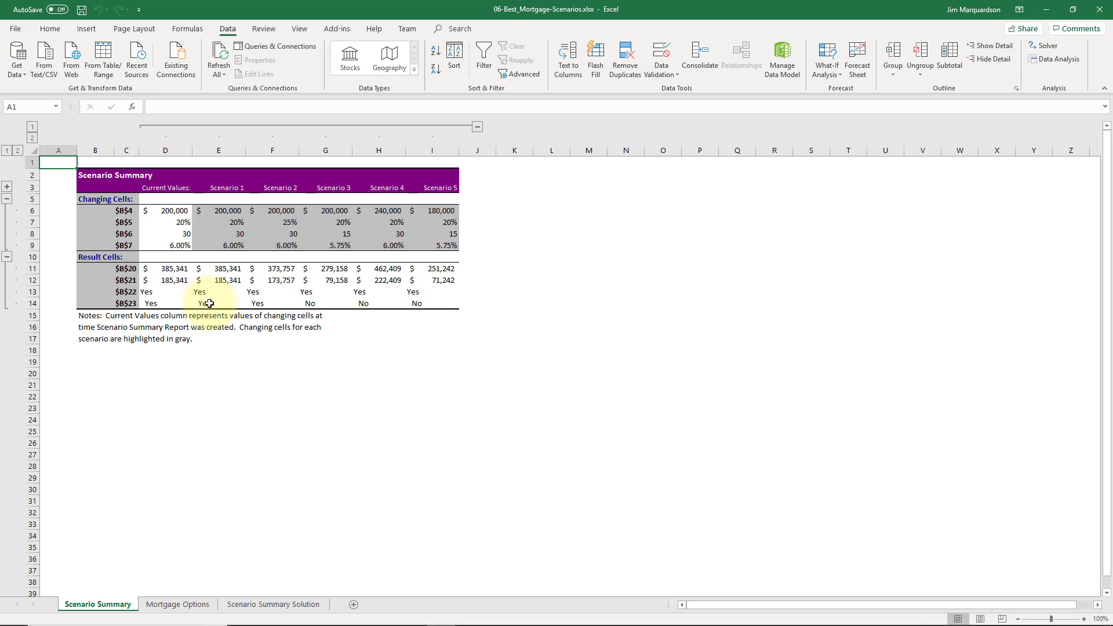
- Label the first two changing cells in the summary, C6 and C7, as Home Price and Down Payment %
click(111, 211)
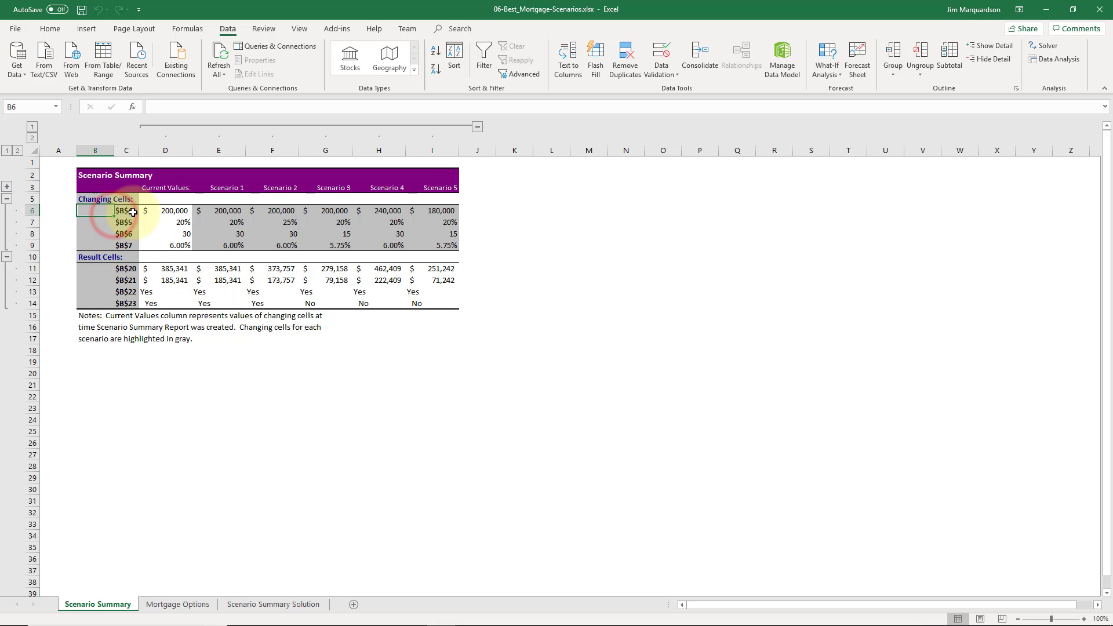
click(133, 212)
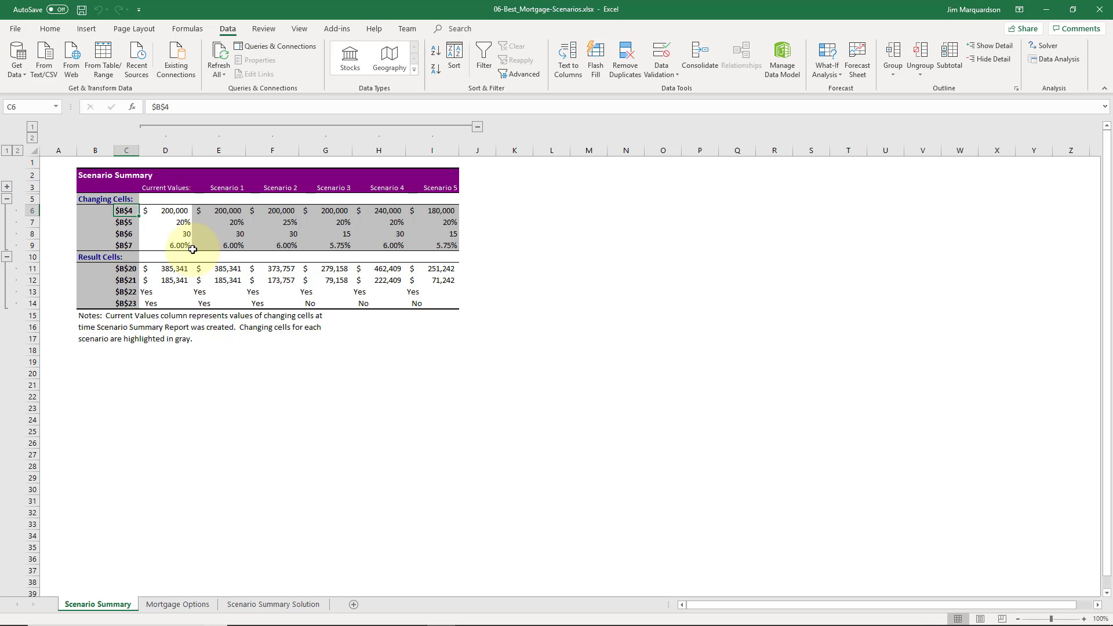
text(Home Price)
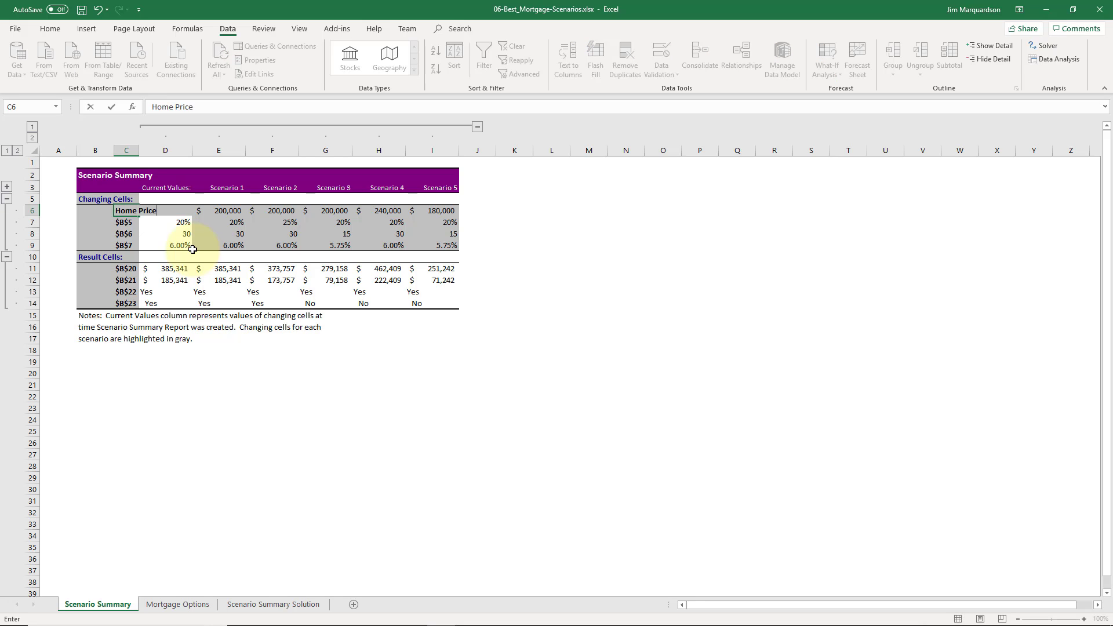
key(Return)
text(Down Pay)
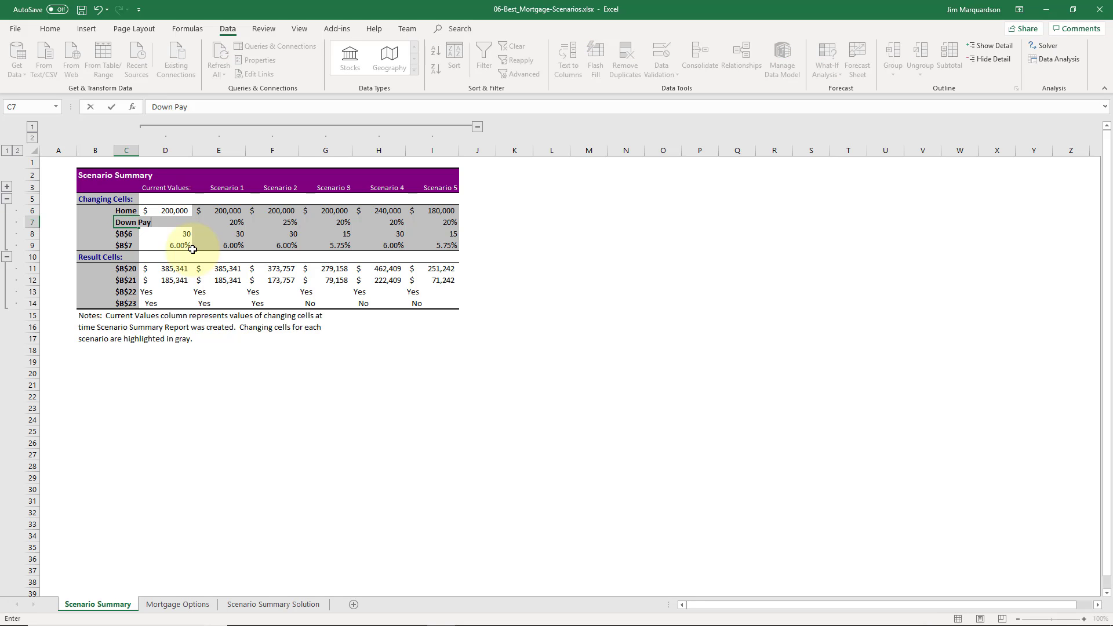
text(ment %)
key(Return)
- Label the remaining changing cells in the summary, C8 and C9, as Loan Years and Loan Rate
text(Loan Y)
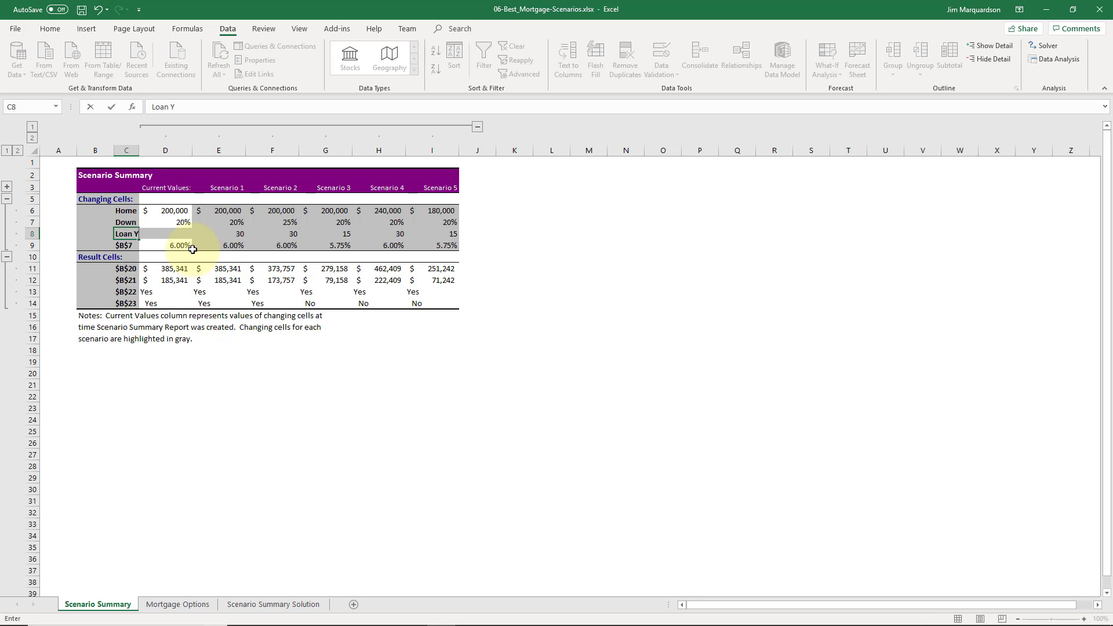
text(ear)
key(Return)
text(Loan)
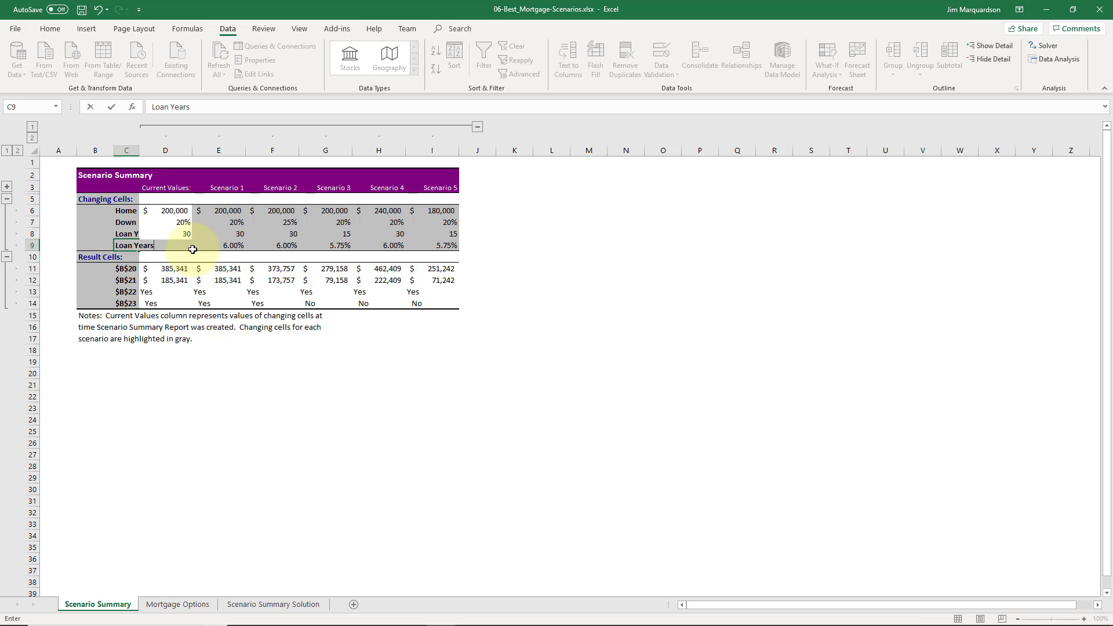
text( Ra)
key(Return)
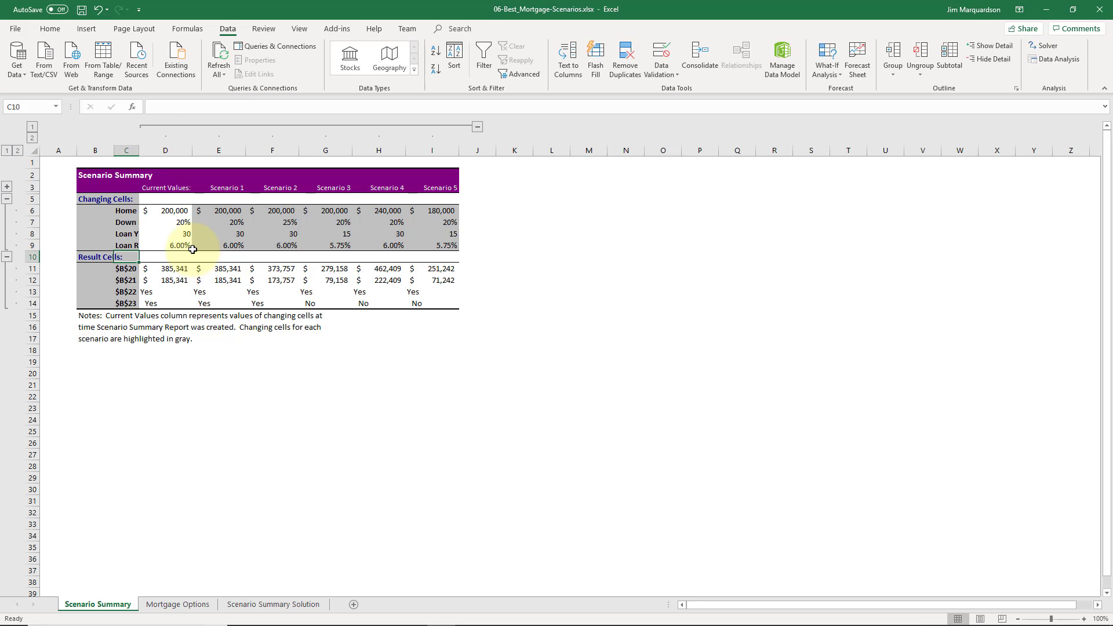
- Widen column C of the summary sheet to fit the full changing-cell labels
drag(140, 151, 180, 150)
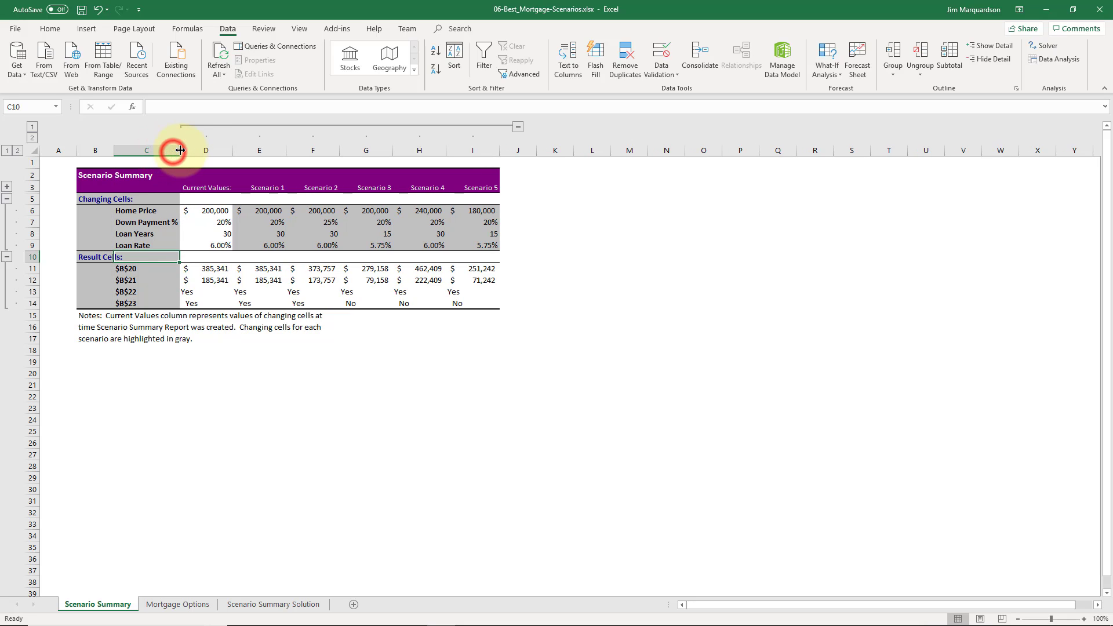
click(156, 270)
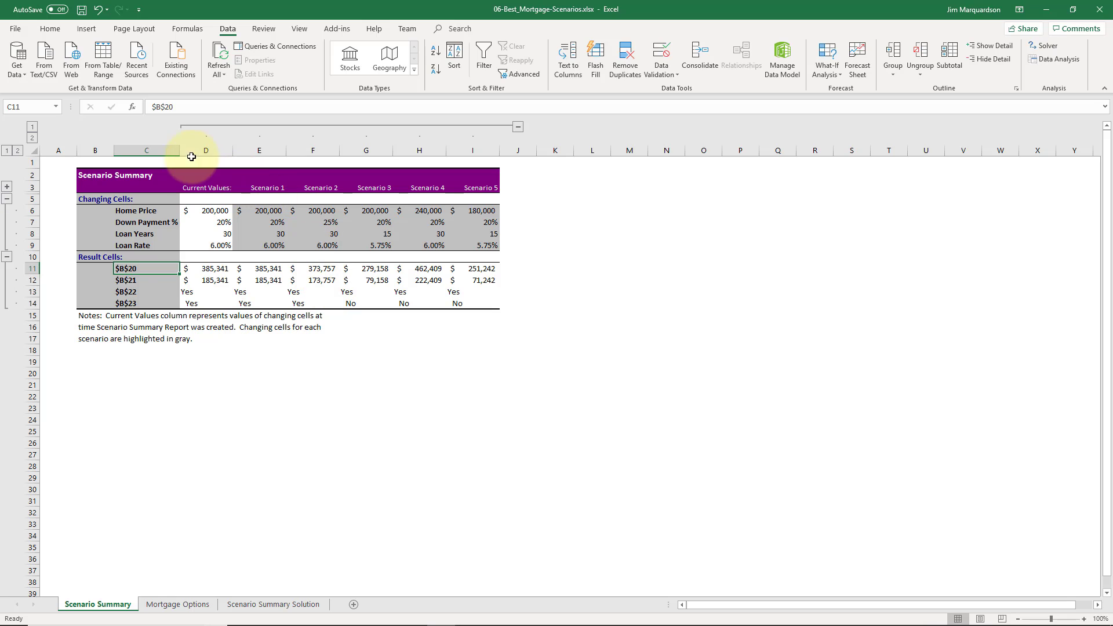
drag(181, 152, 185, 152)
- Check the outcome names on the Mortgage Options sheet and label summary cells C11 and C12 as Total Cost of Home and Total Interest Paid
click(149, 269)
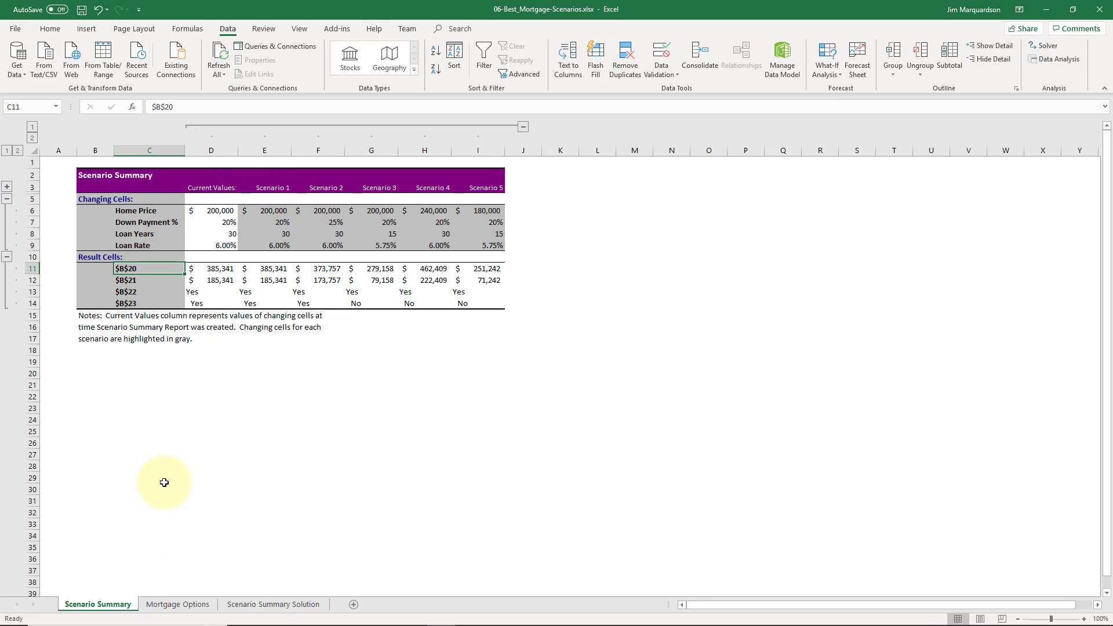
click(176, 604)
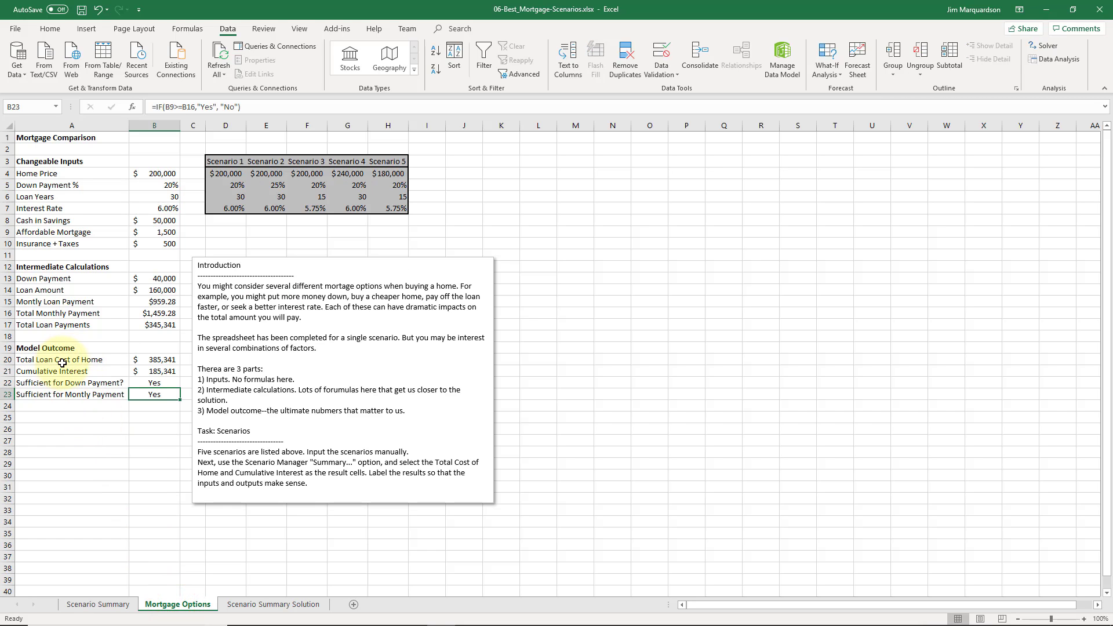
click(126, 605)
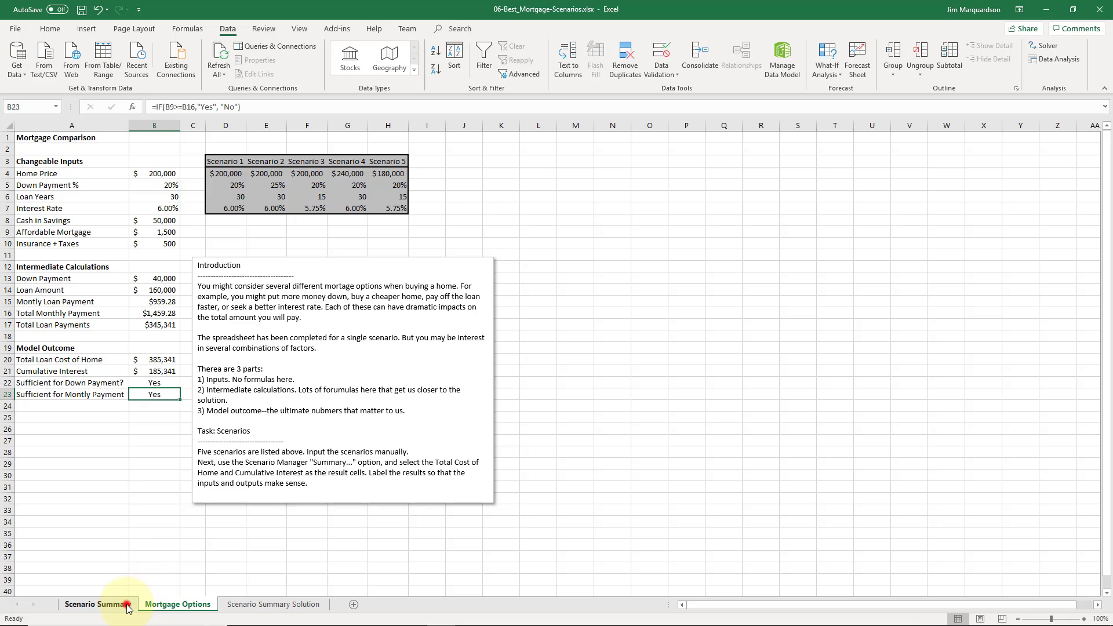
text(T)
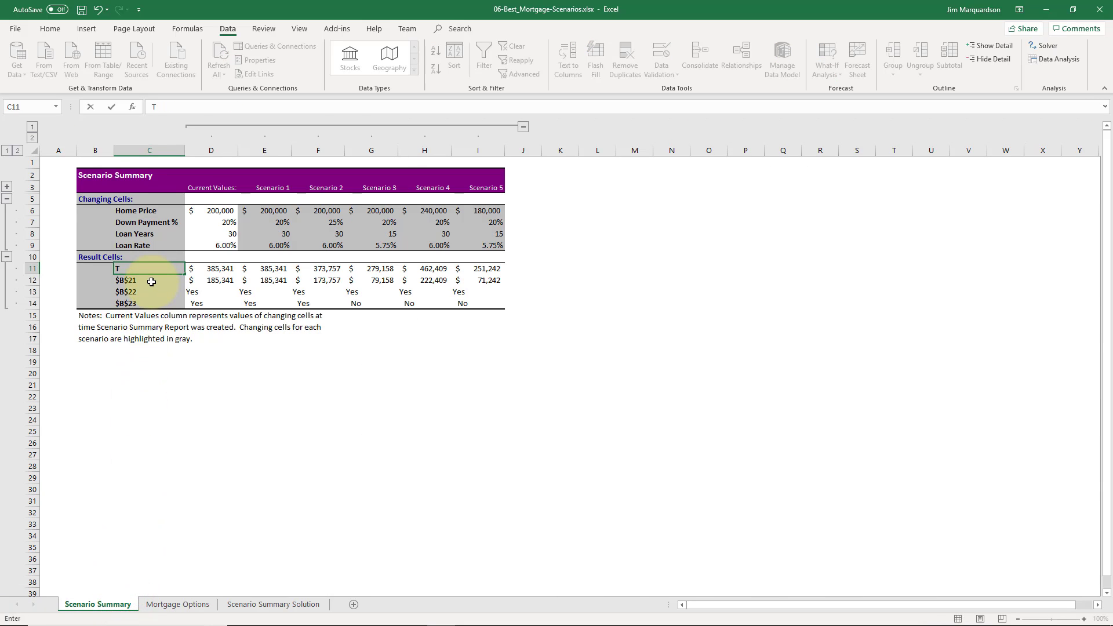
text(otal Cost of Home)
key(Return)
text(T)
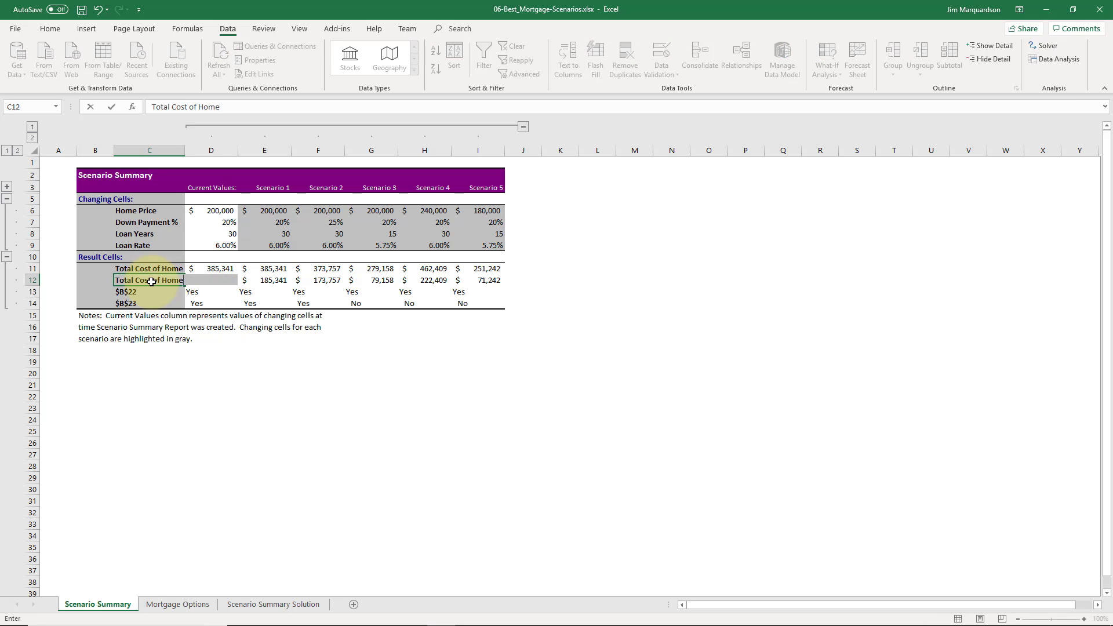
text(otal Intere)
key(Return)
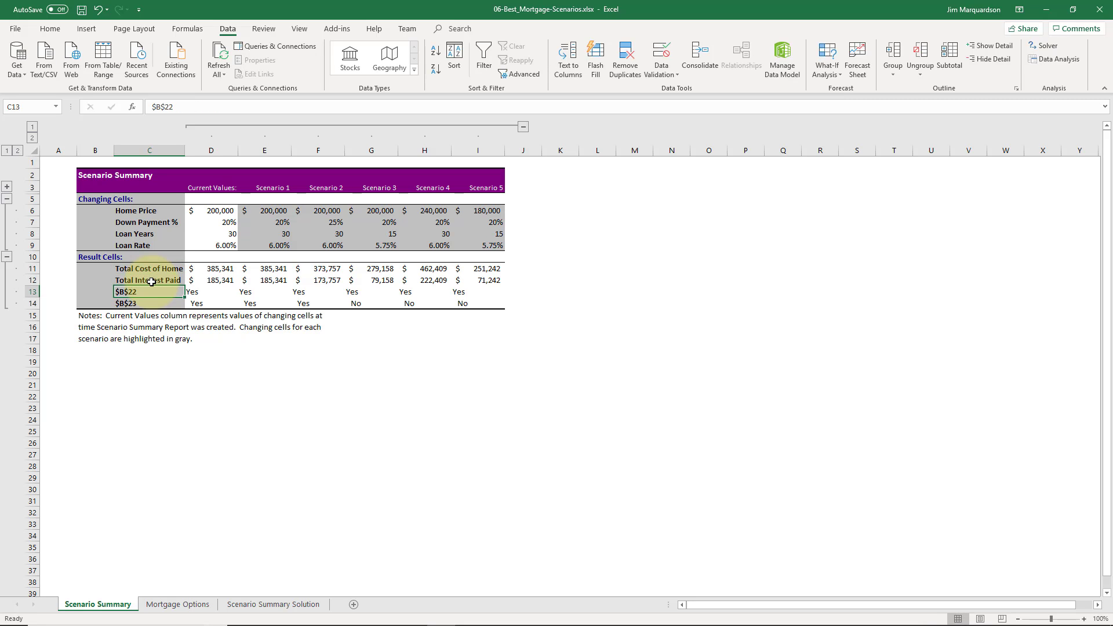
- Copy the two Sufficient labels (A22:A23) from Mortgage Options, paste them as values into summary cells C13:C14, and widen column C to fit
click(169, 604)
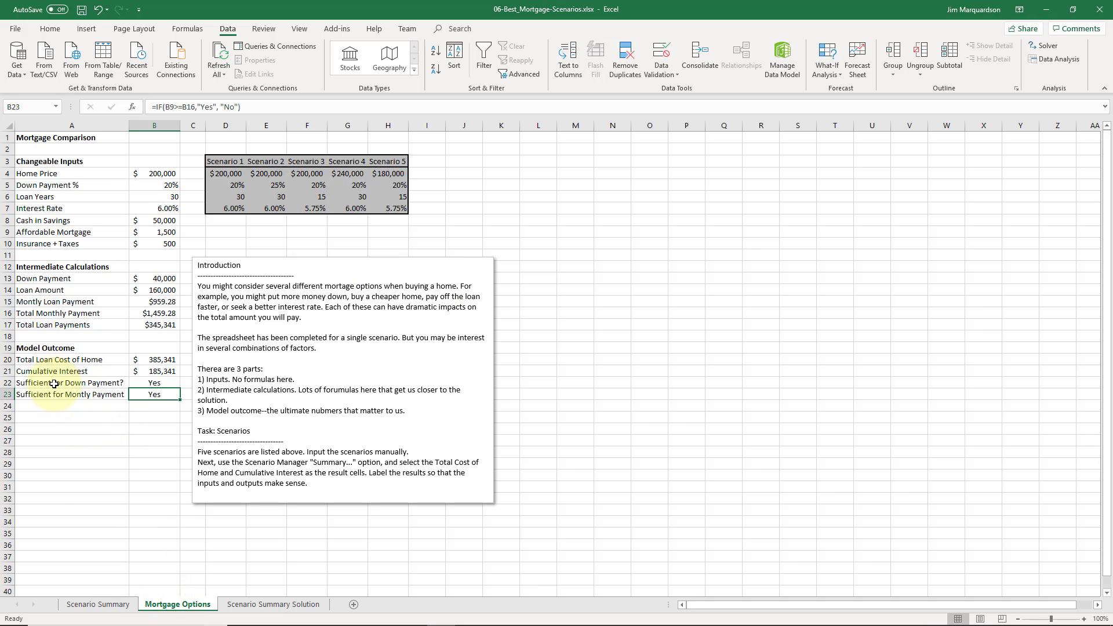
drag(77, 384, 77, 395)
key(ctrl+c)
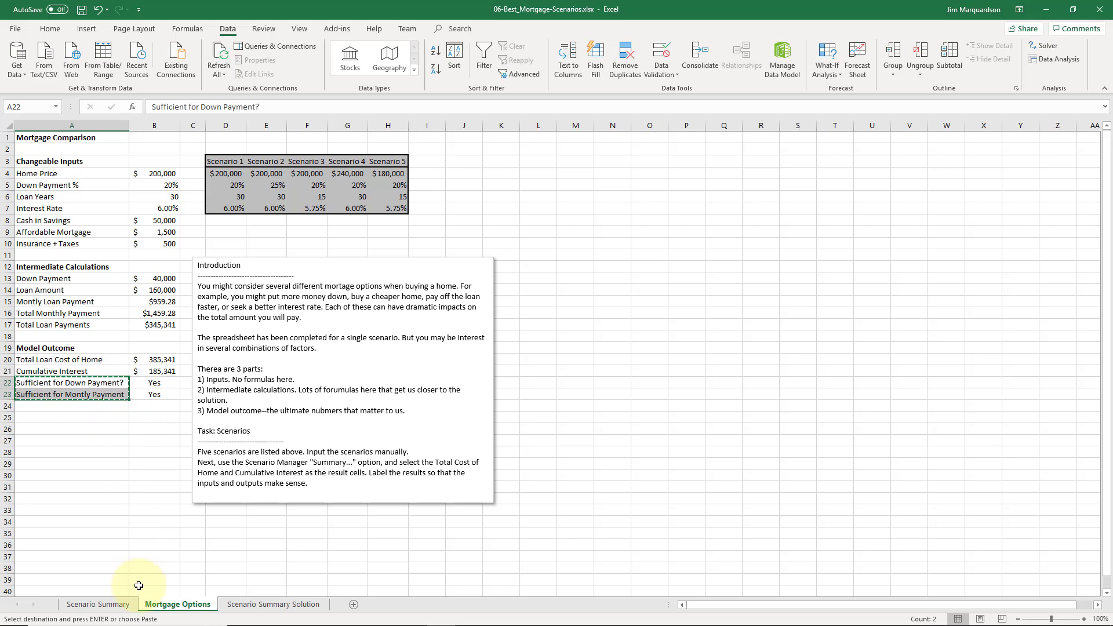
click(97, 604)
click(149, 291)
key(ctrl+v)
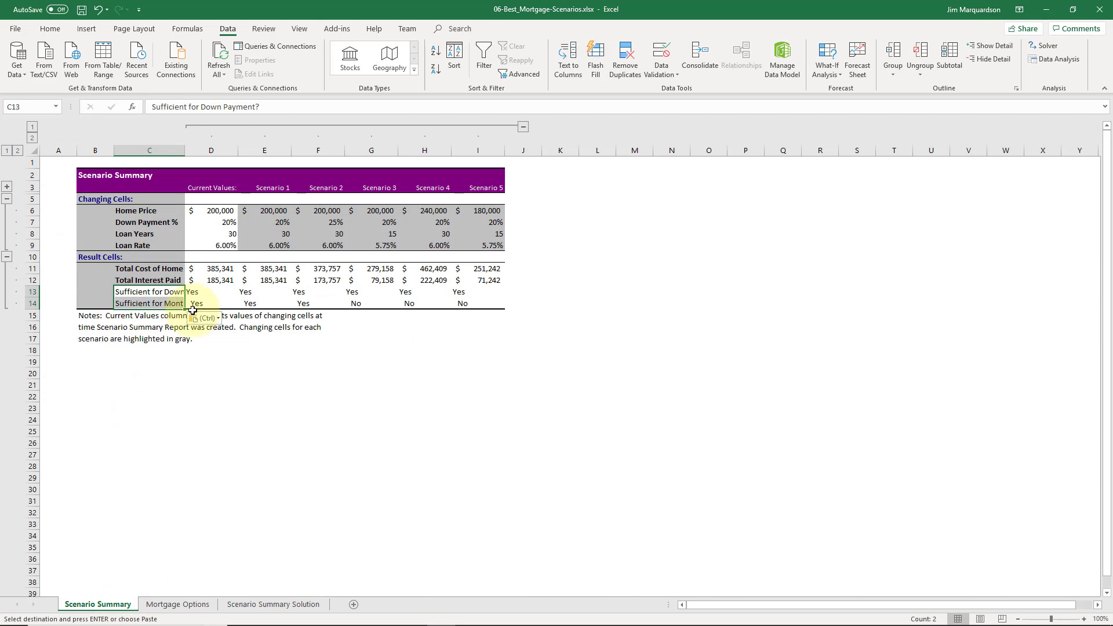
click(204, 317)
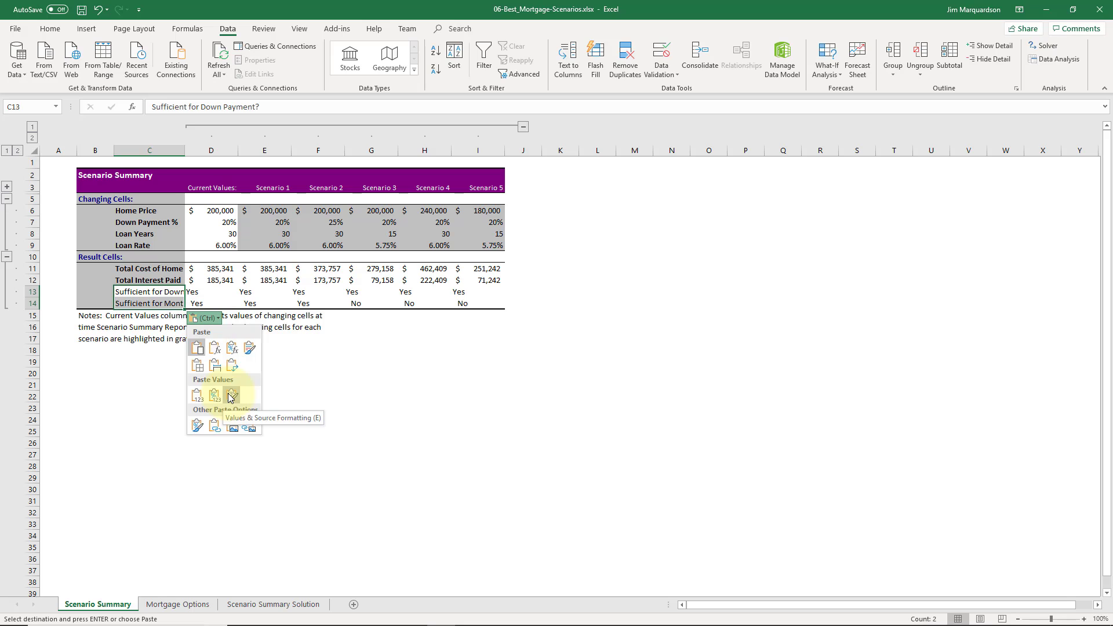
click(230, 396)
click(204, 318)
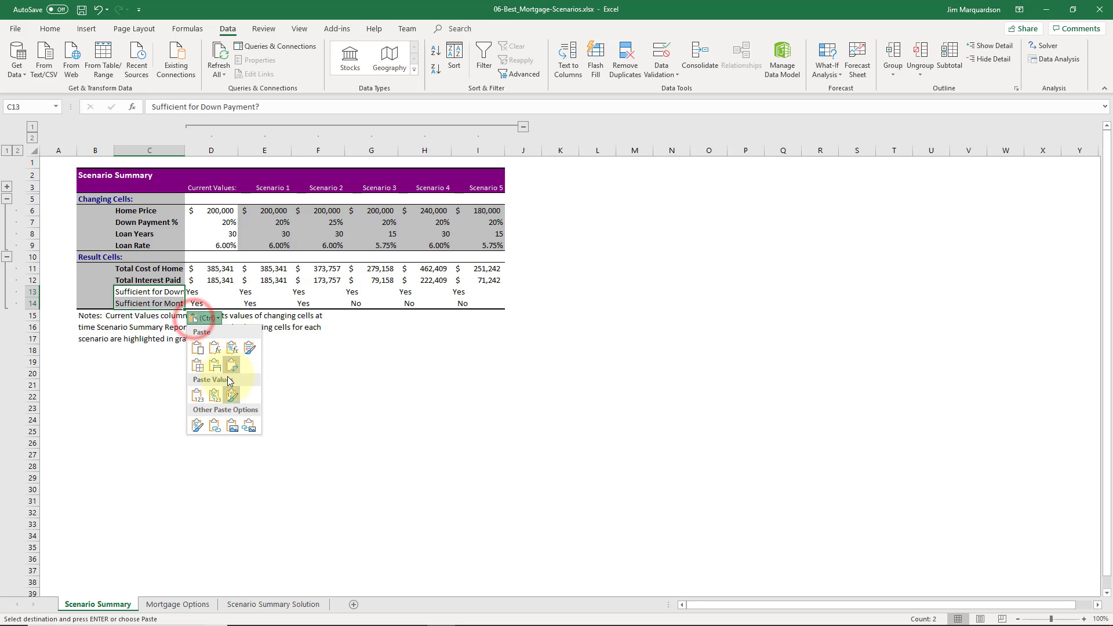
click(197, 396)
click(197, 396)
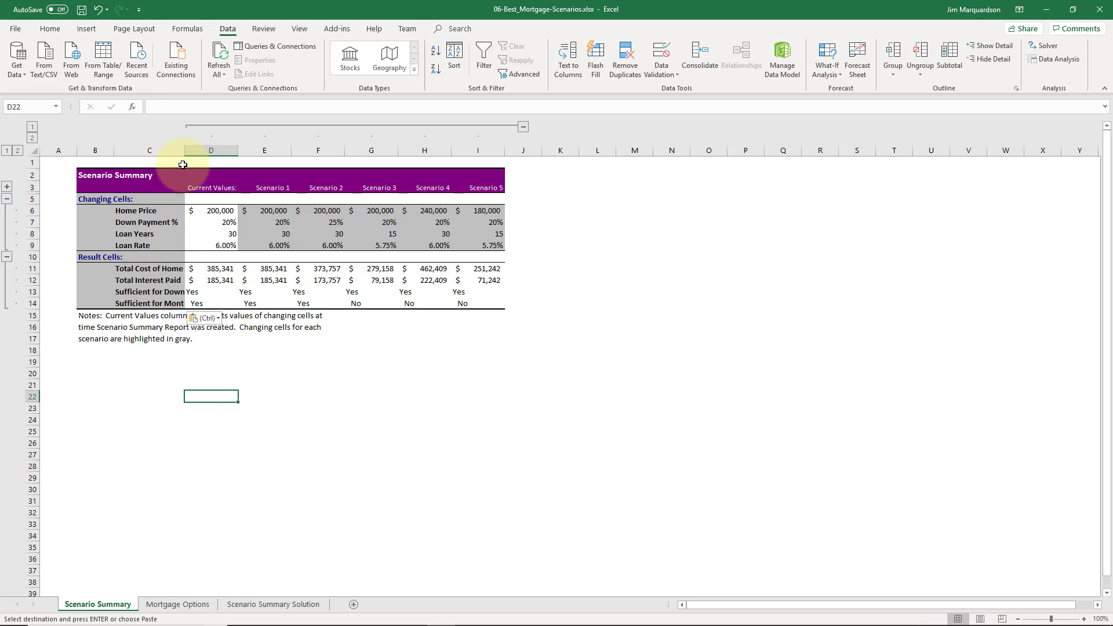
drag(185, 152, 250, 154)
- Right-align the result values in D11:I14 of the scenario summary
drag(273, 305, 550, 269)
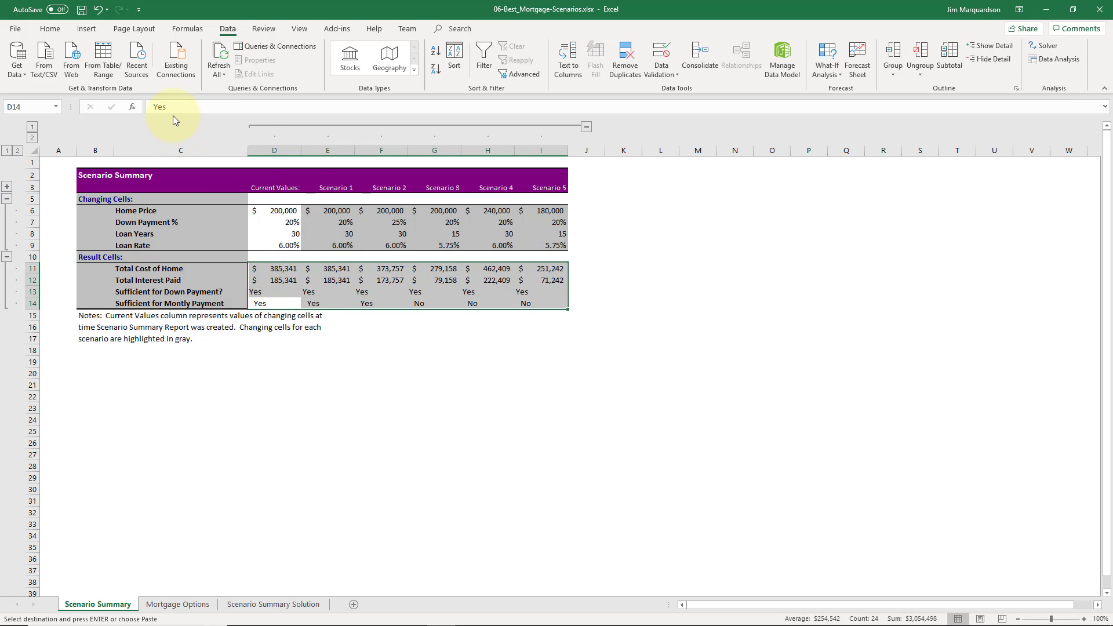
click(50, 29)
click(256, 69)
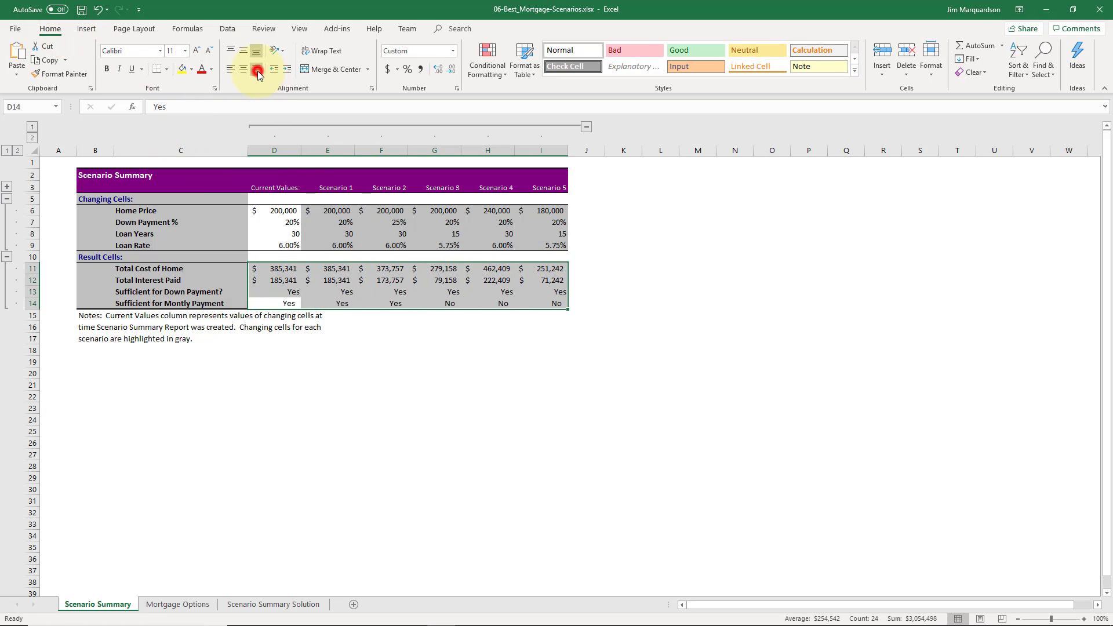
click(278, 415)
- Examine the scenario summary, comparing total cost, interest and payment sufficiency for the current values and each scenario
click(285, 293)
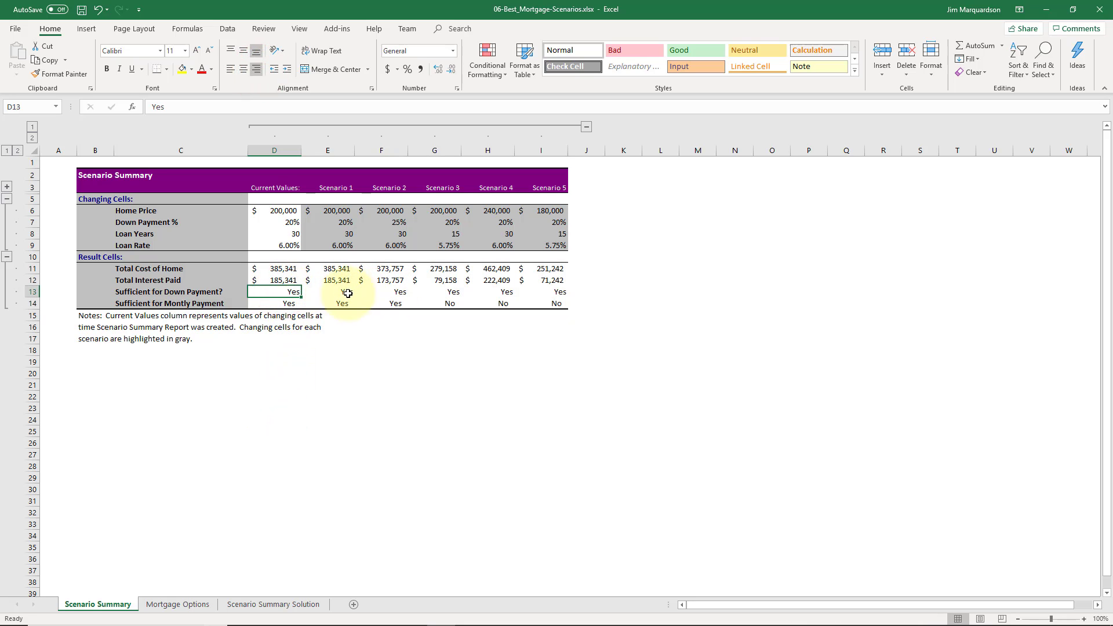
click(275, 305)
click(284, 291)
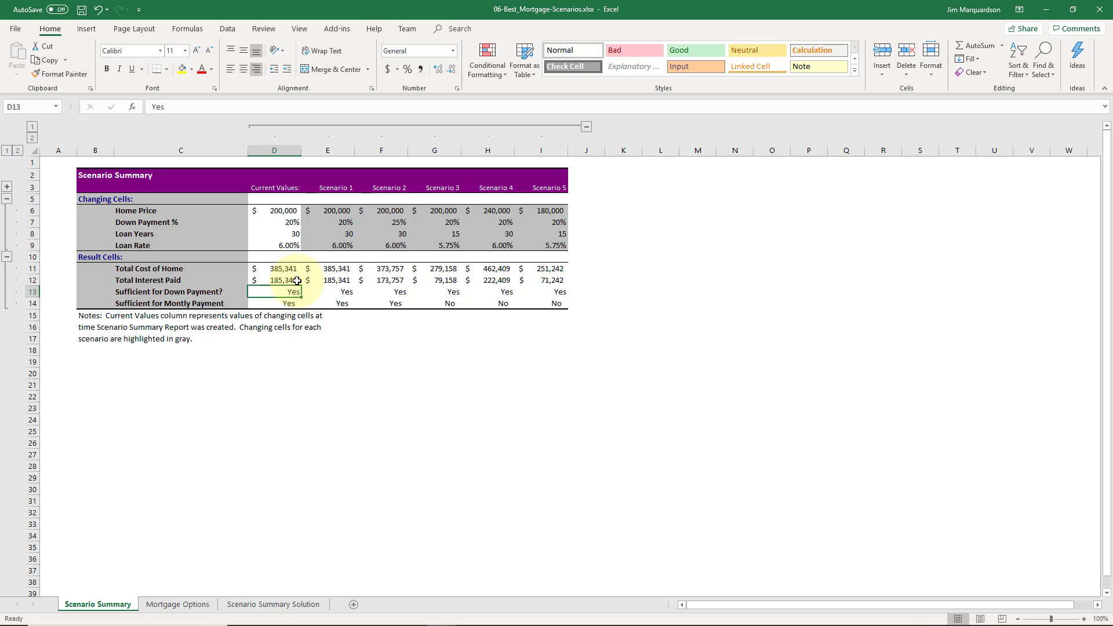
click(338, 186)
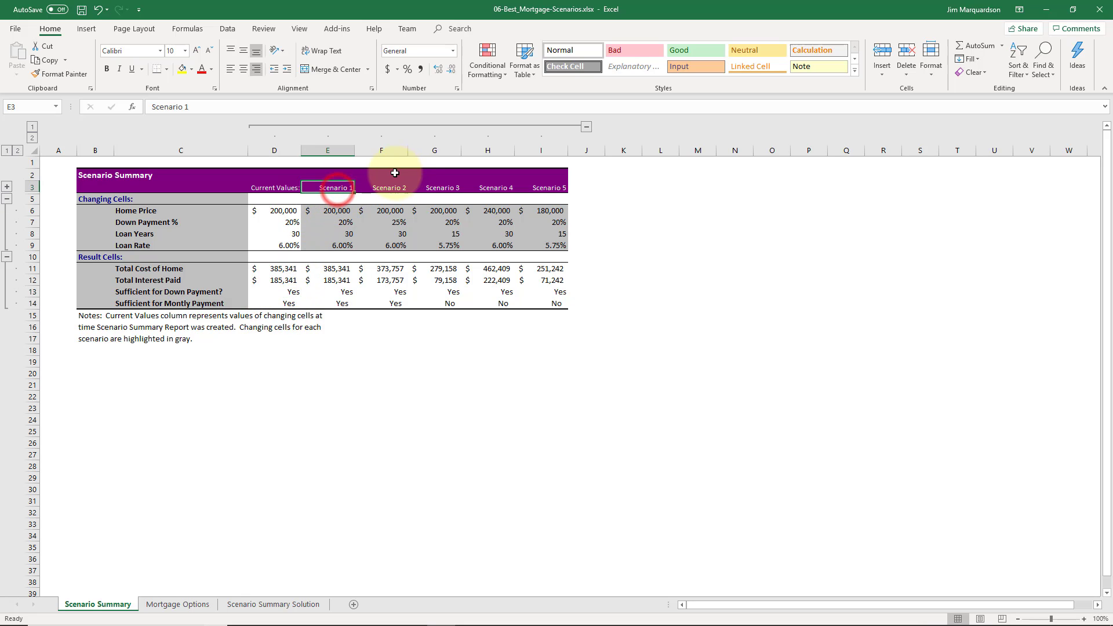
key(Down)
key(Down)
key(Down)
key(Down)
key(Down)
key(Down)
key(Down)
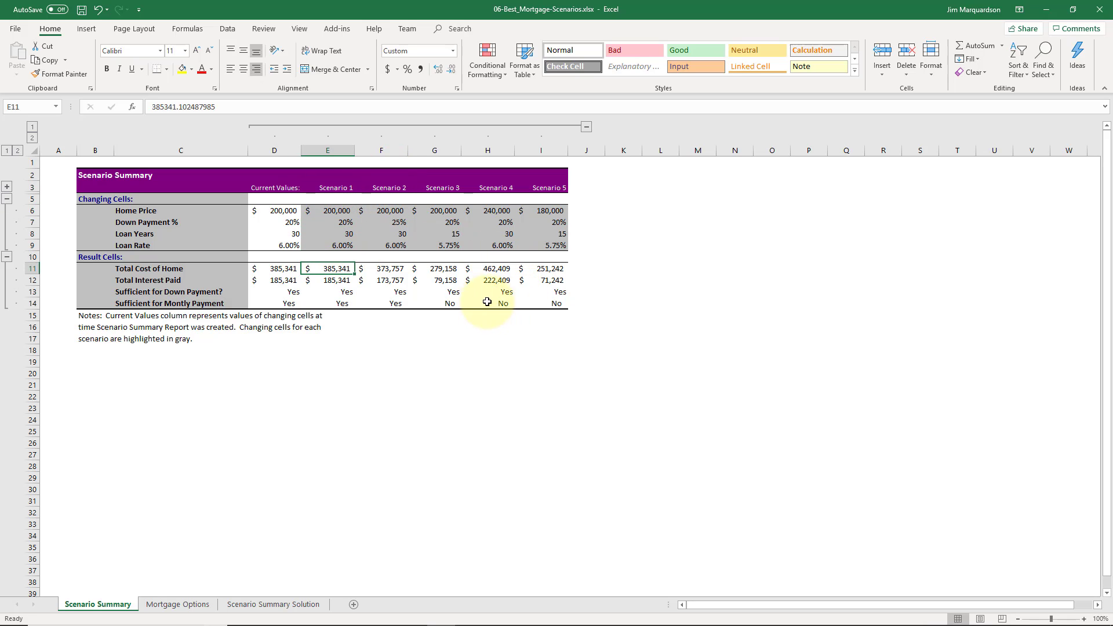
drag(436, 308, 559, 179)
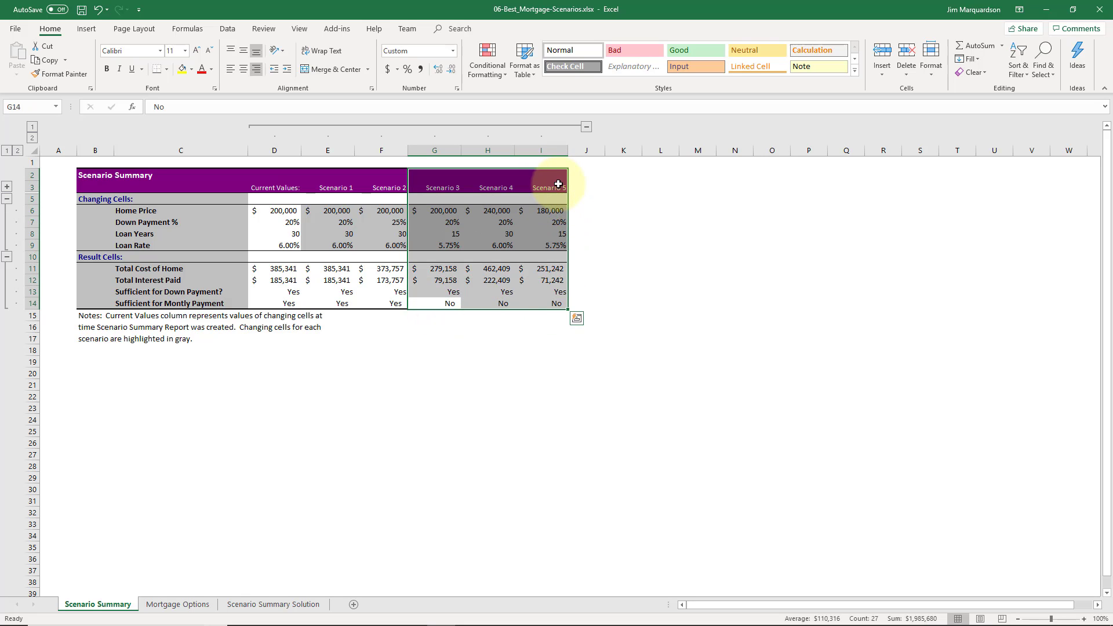